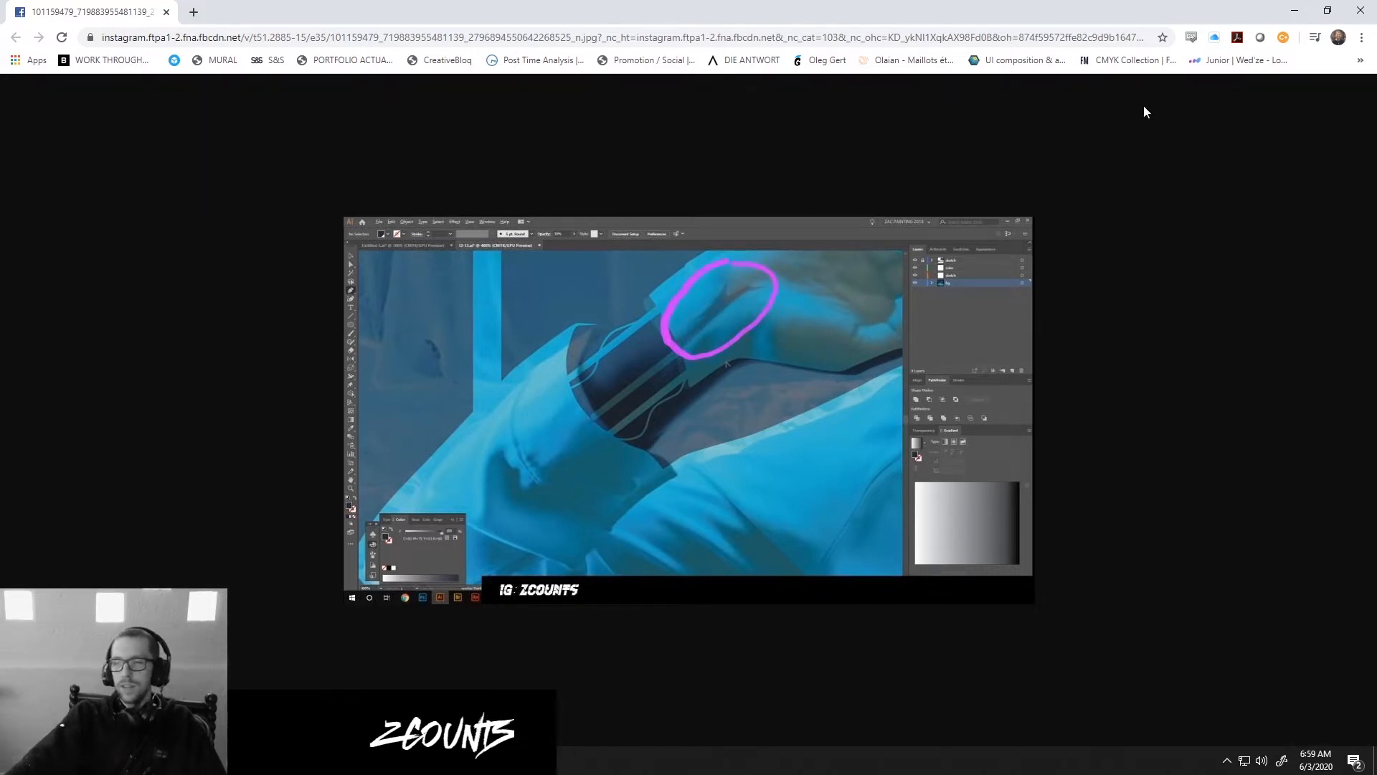
Search the web for images of albert durer and browse the results.
click(194, 12)
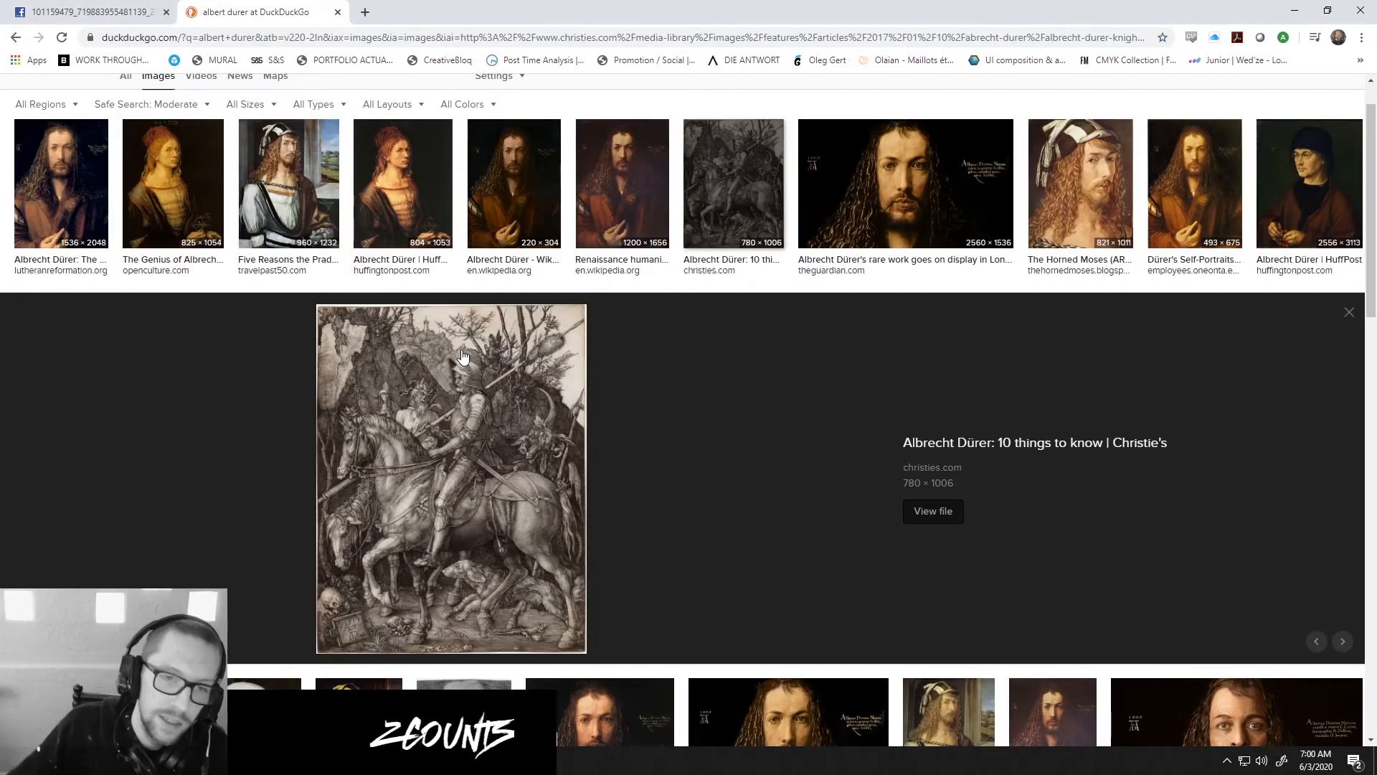
scroll(791, 355, down, 7)
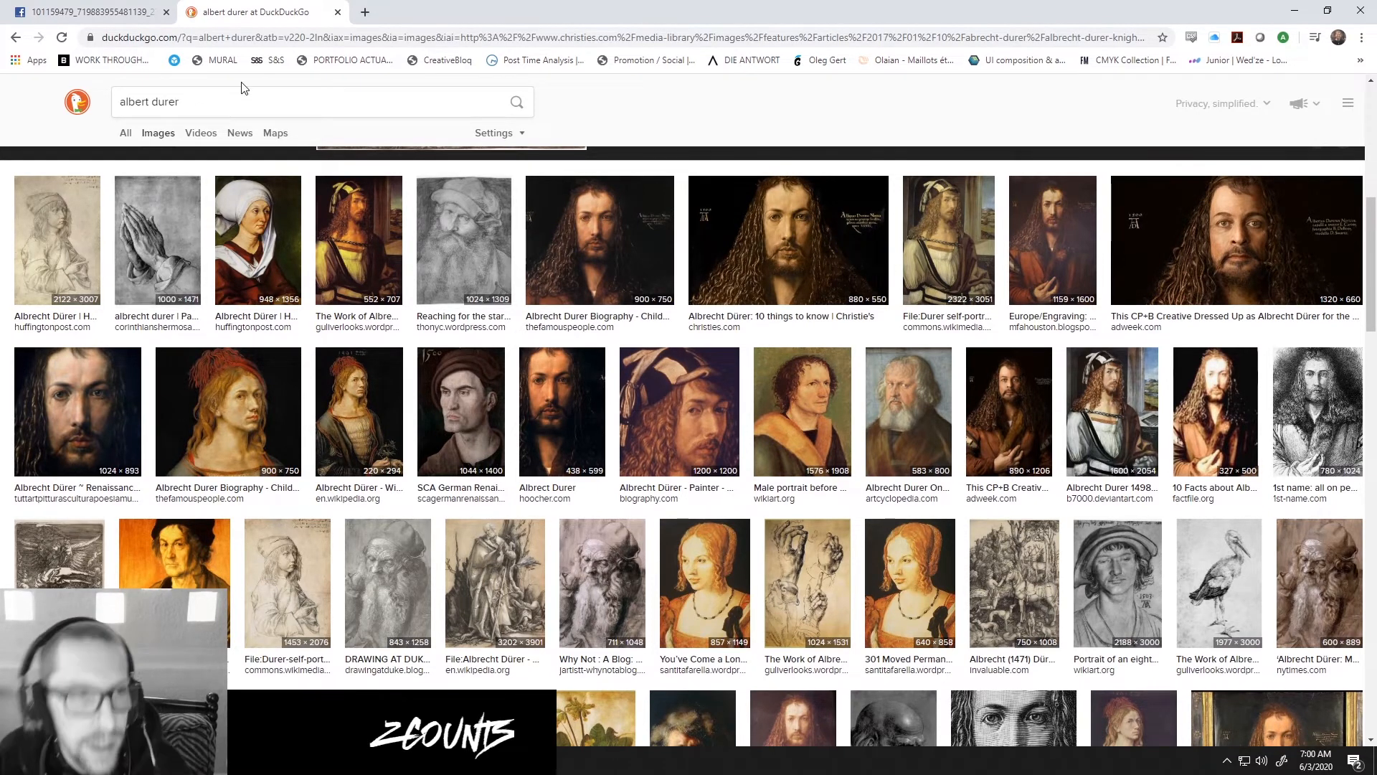
Search images for tom huck and preview the Wikipedia turtle-like print and the Featured Review woodcut.
click(297, 112)
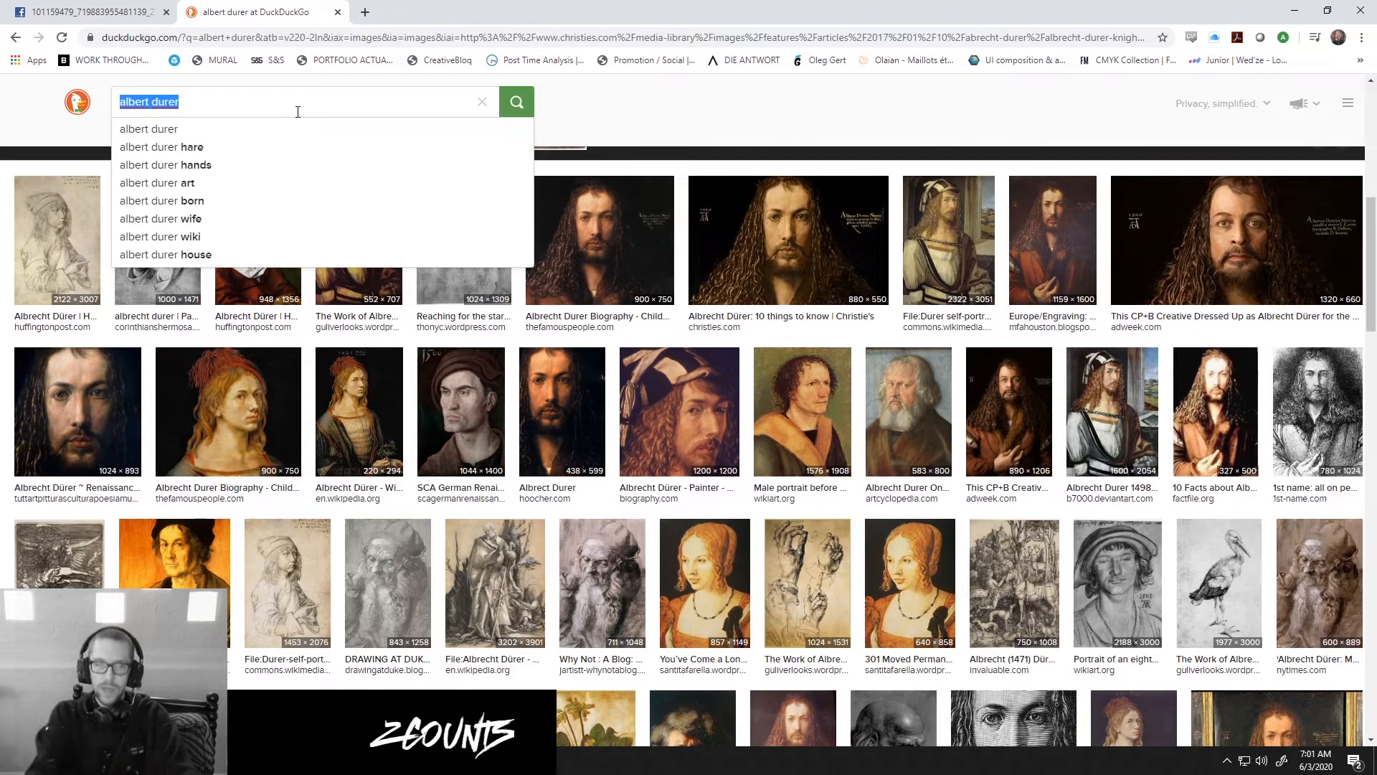
text(tom hu)
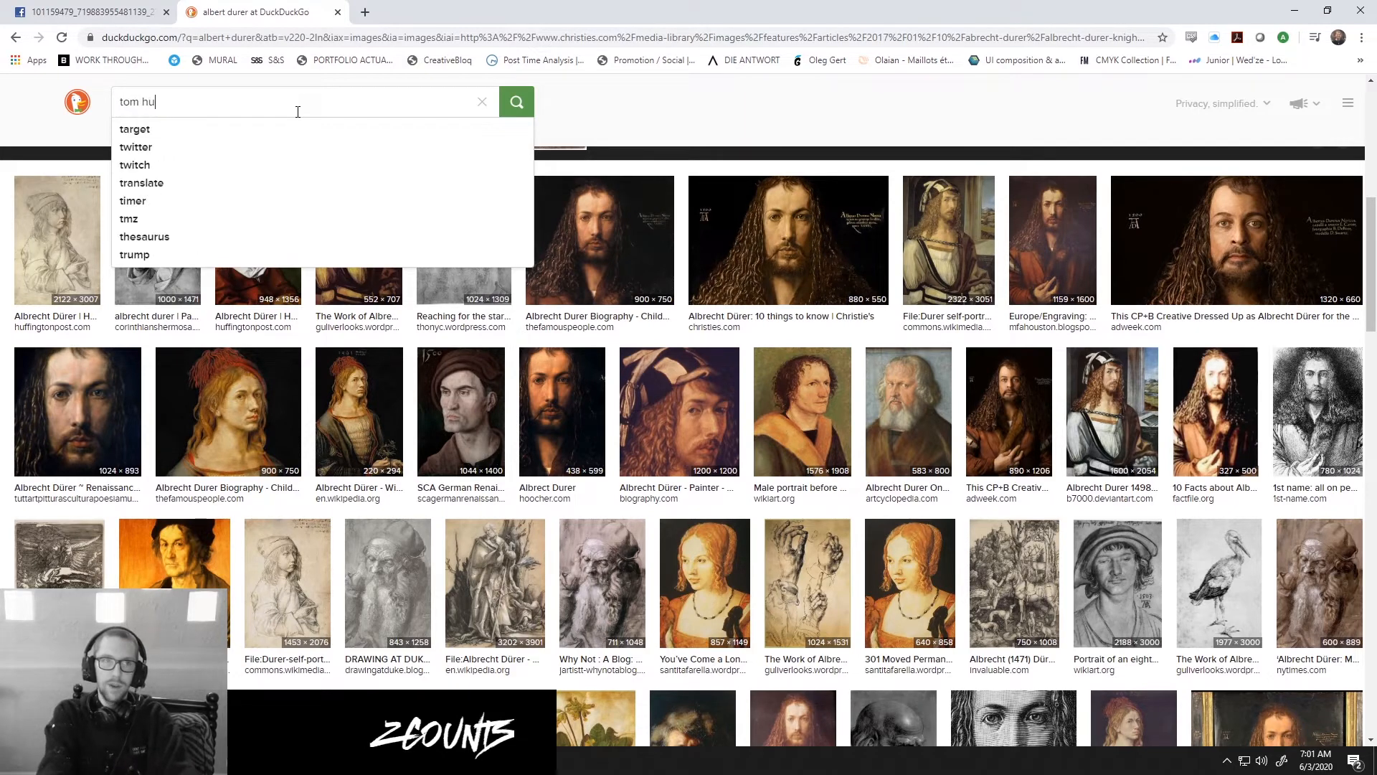
text(ck)
key(Return)
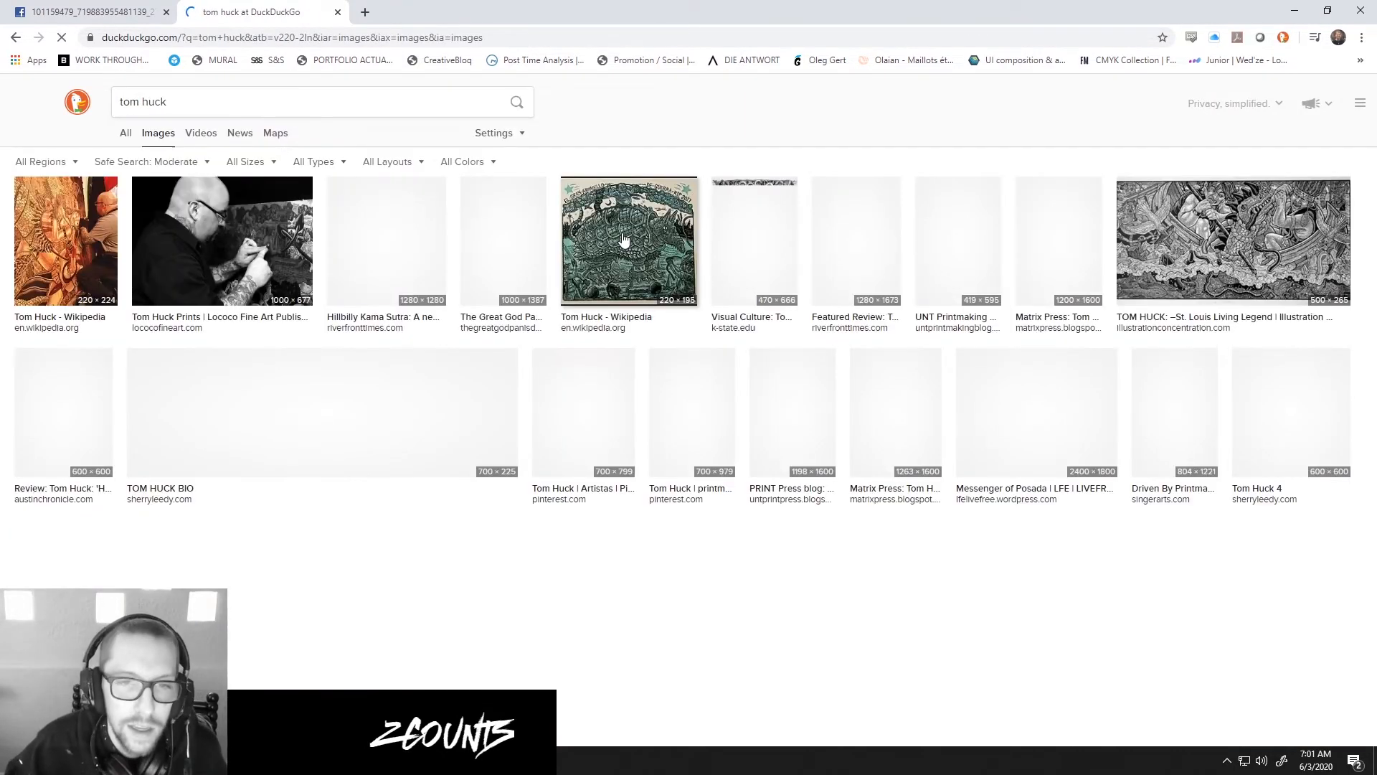
click(624, 240)
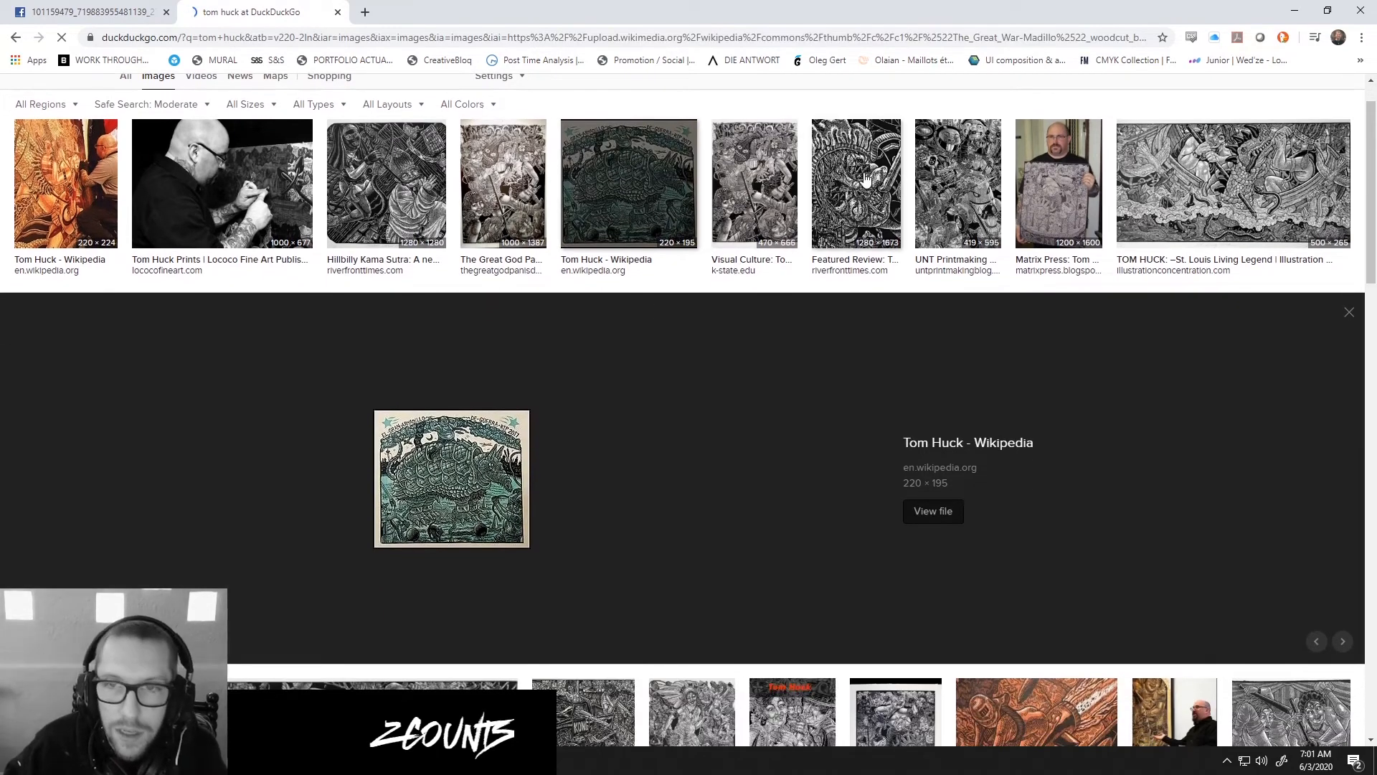
click(866, 180)
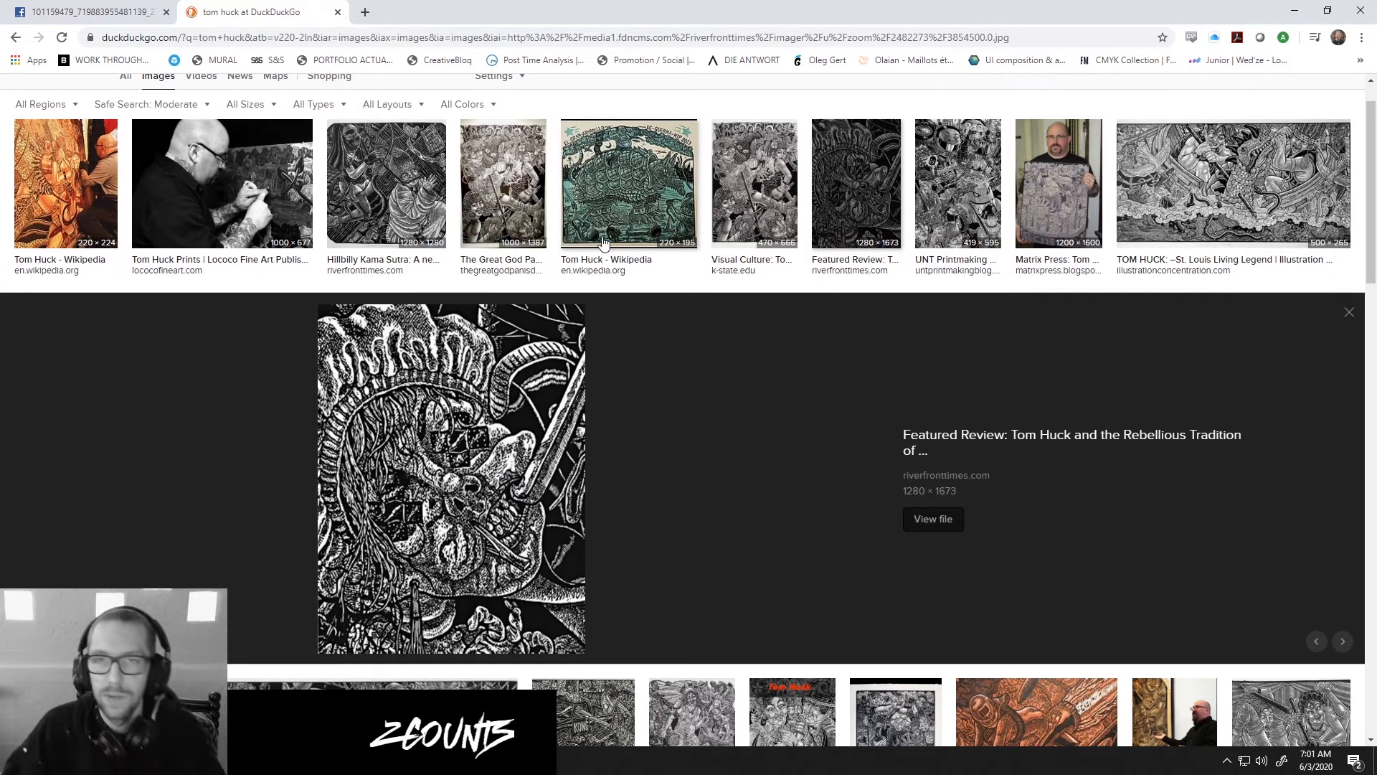
Close the image search and the browser to return to the Illustrator document with the three circles.
click(335, 11)
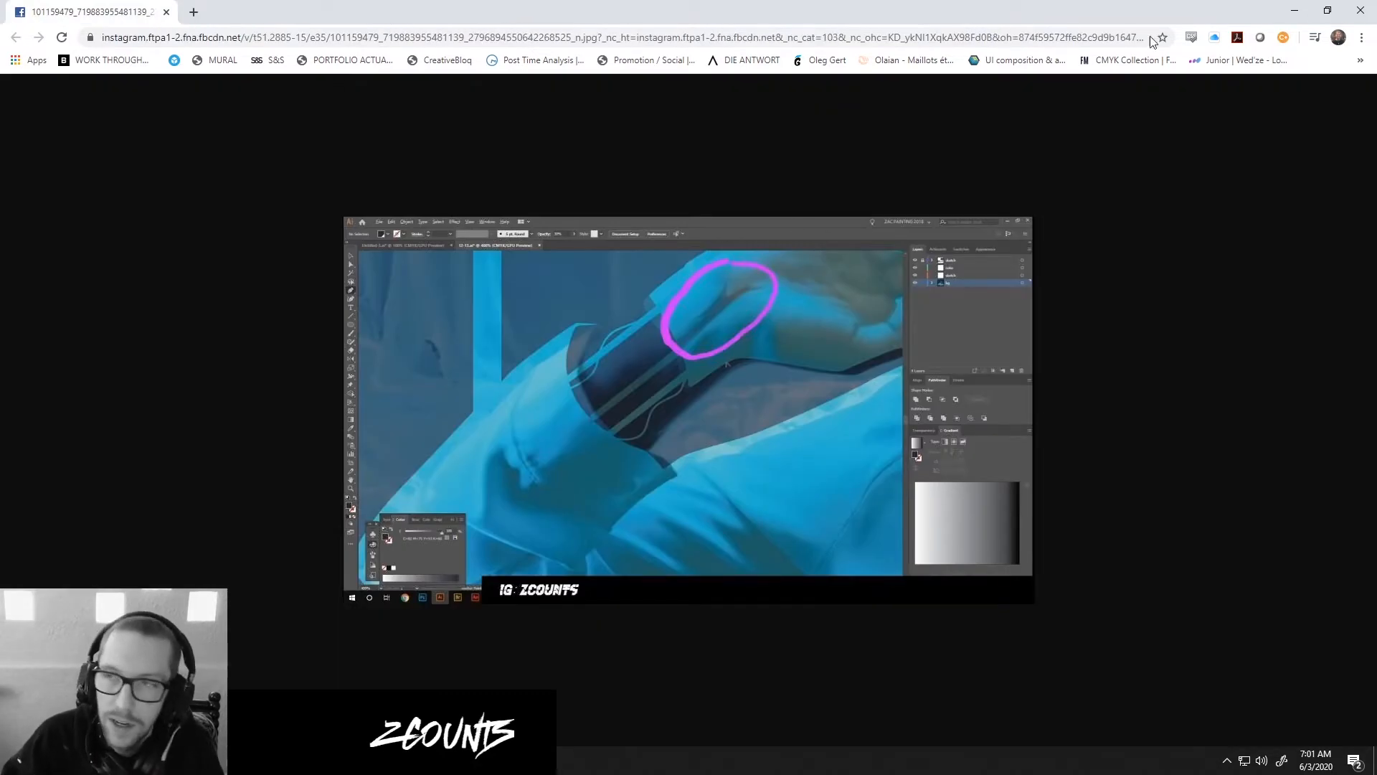
click(1361, 9)
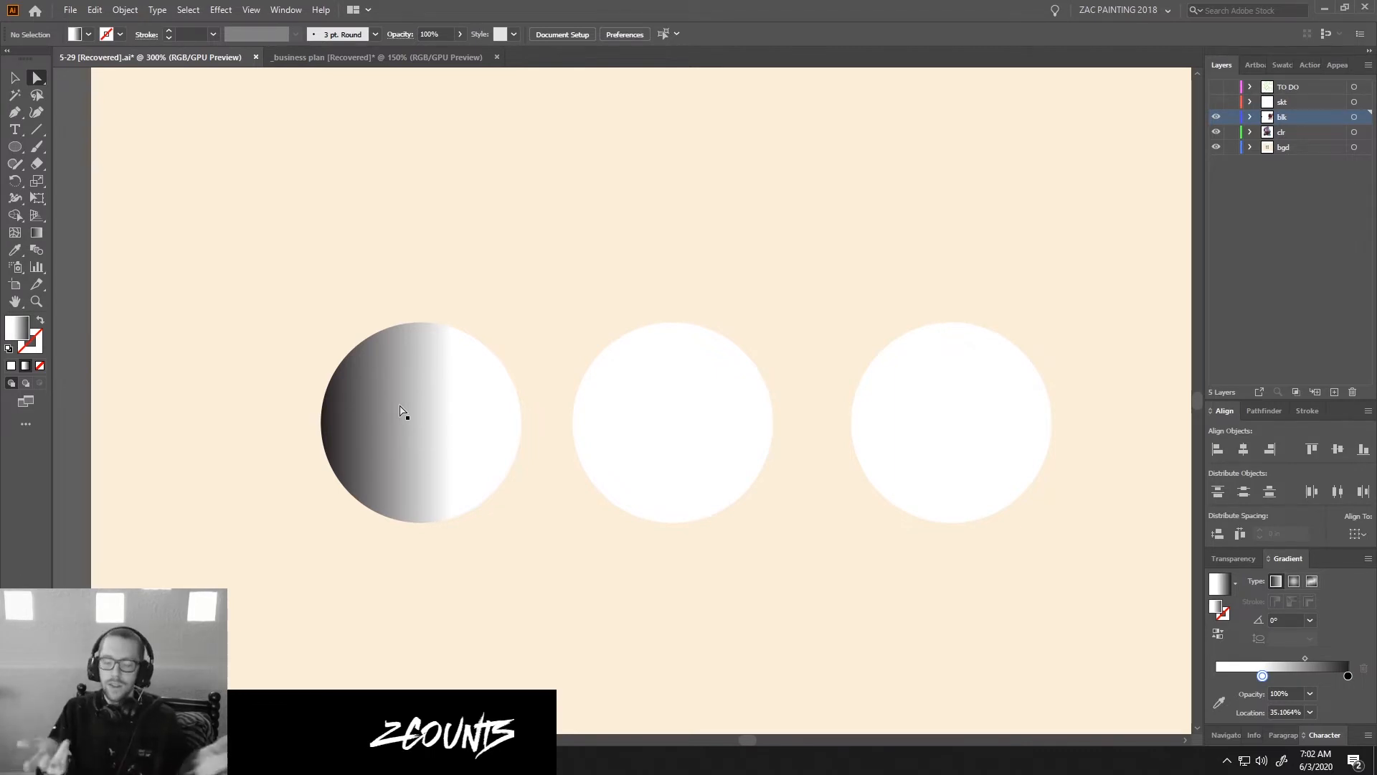
Try to set the fill colour to black.
key(p)
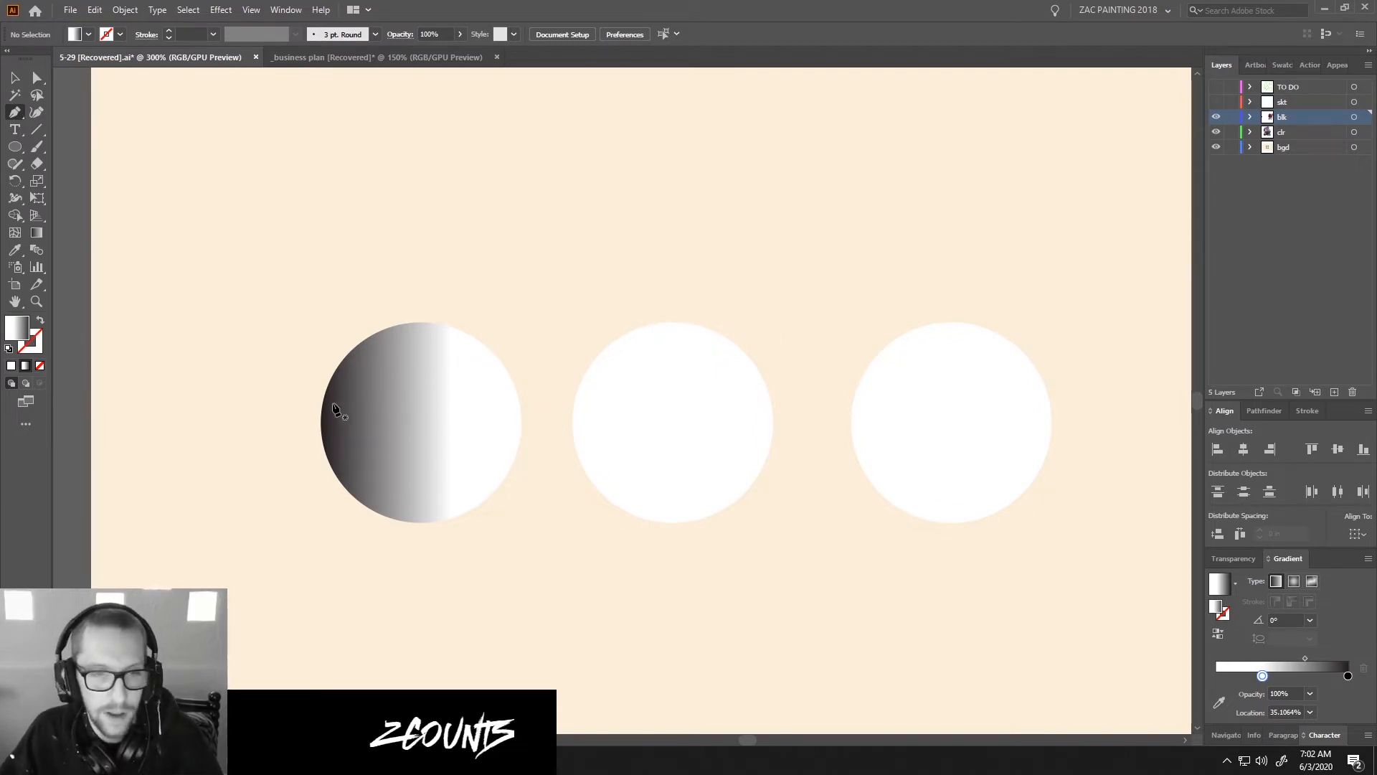
key(o)
drag(416, 472, 562, 608)
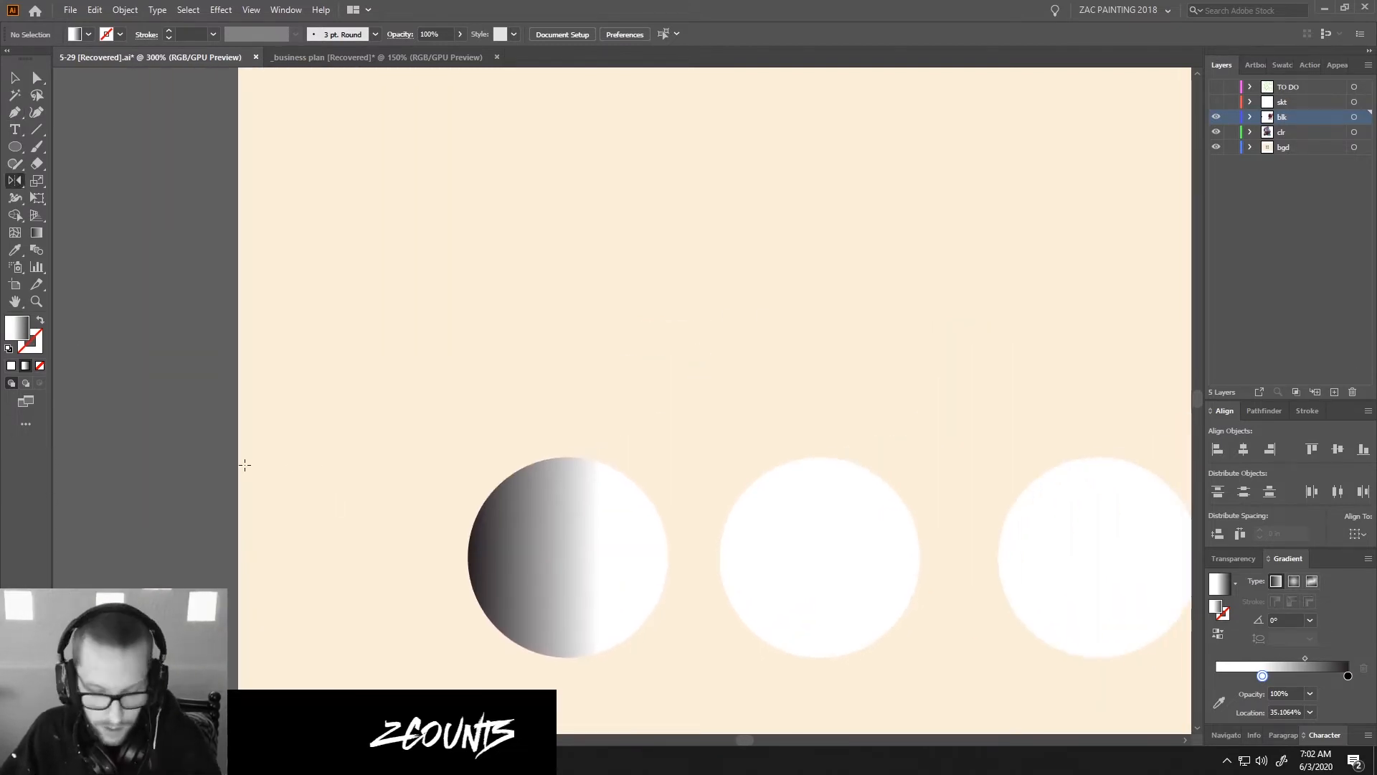
double_click(17, 332)
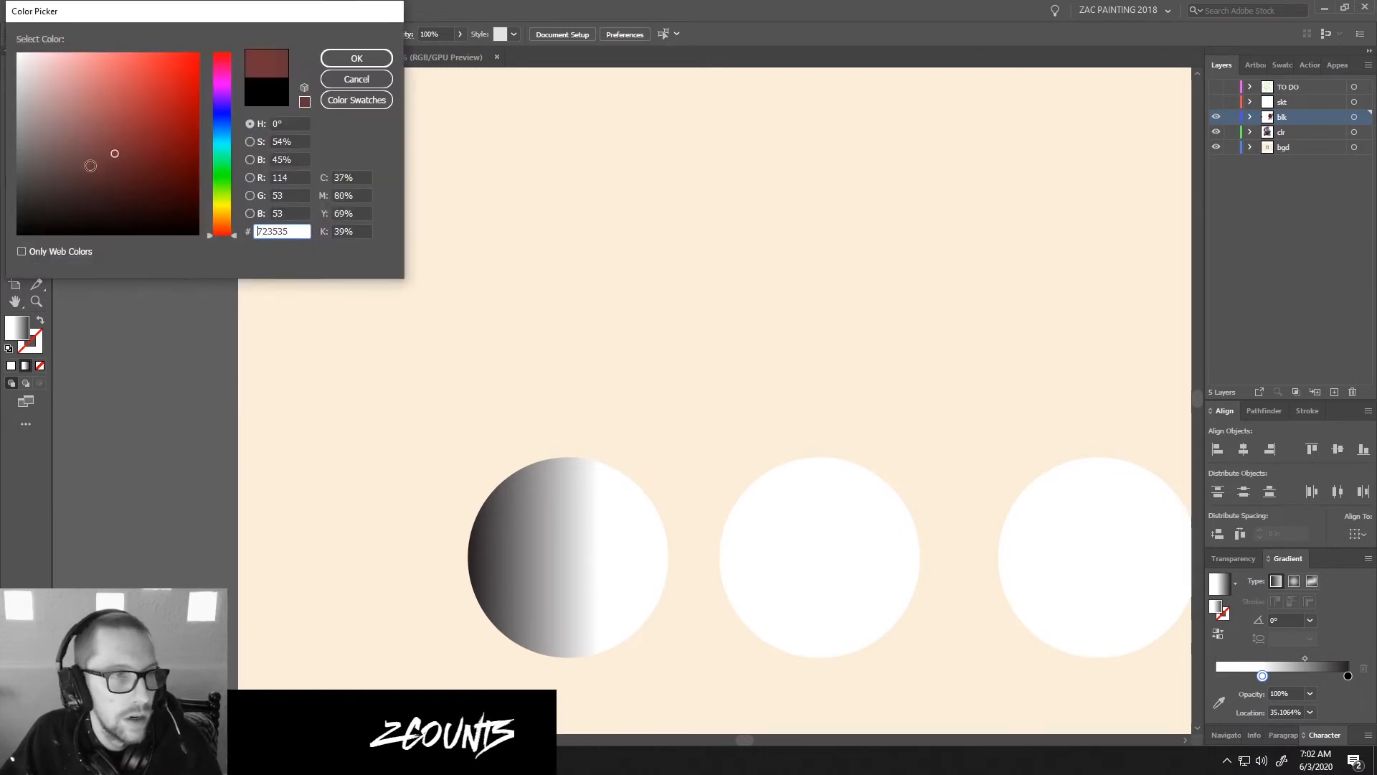
drag(90, 166, 14, 237)
click(388, 61)
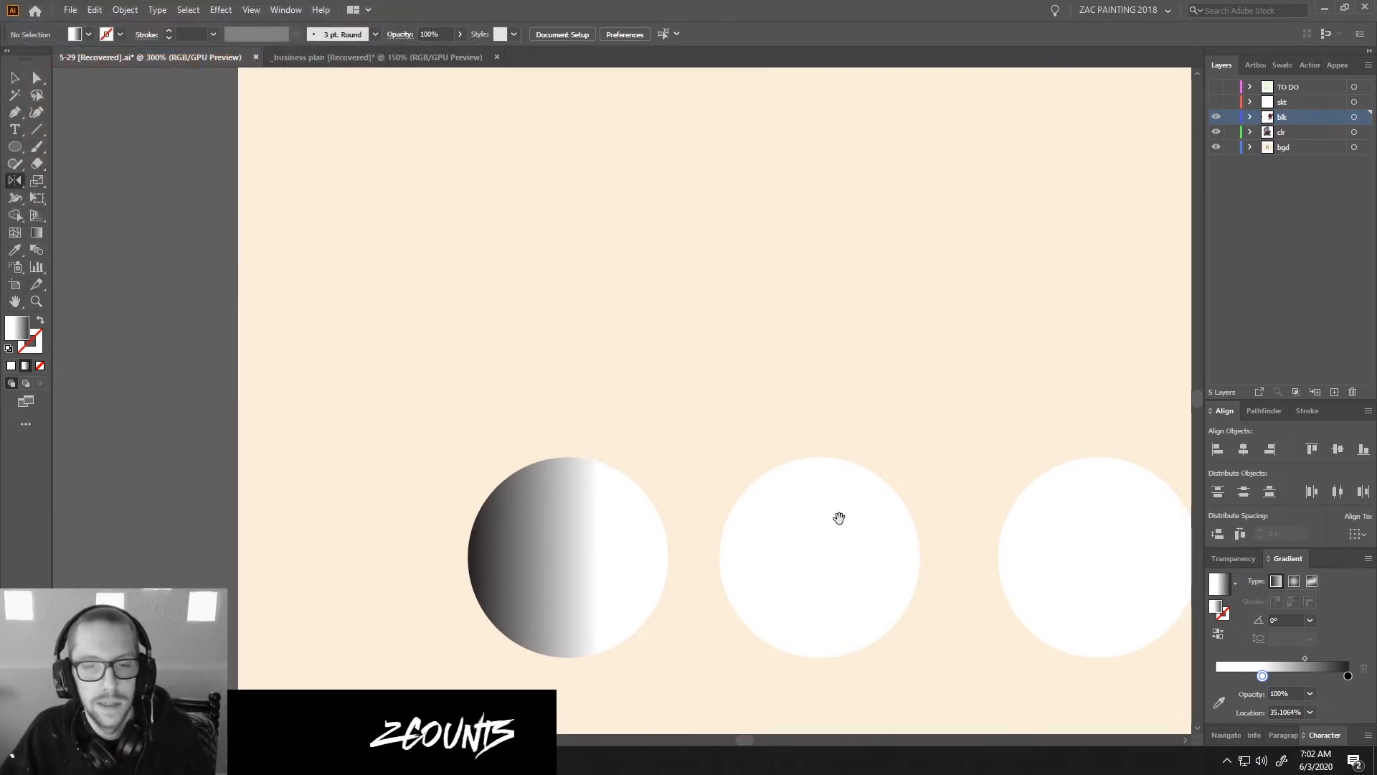
drag(839, 518, 700, 406)
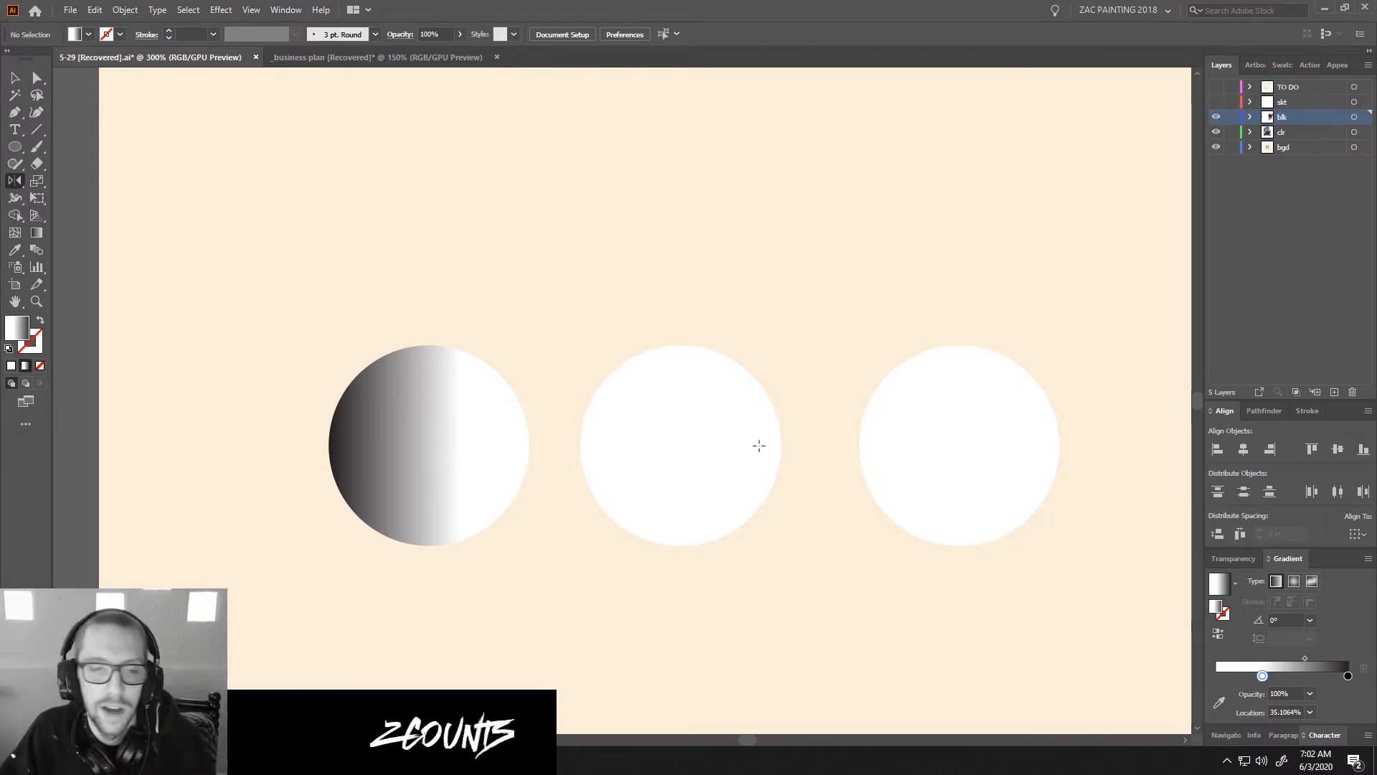
key(p)
drag(682, 400, 680, 326)
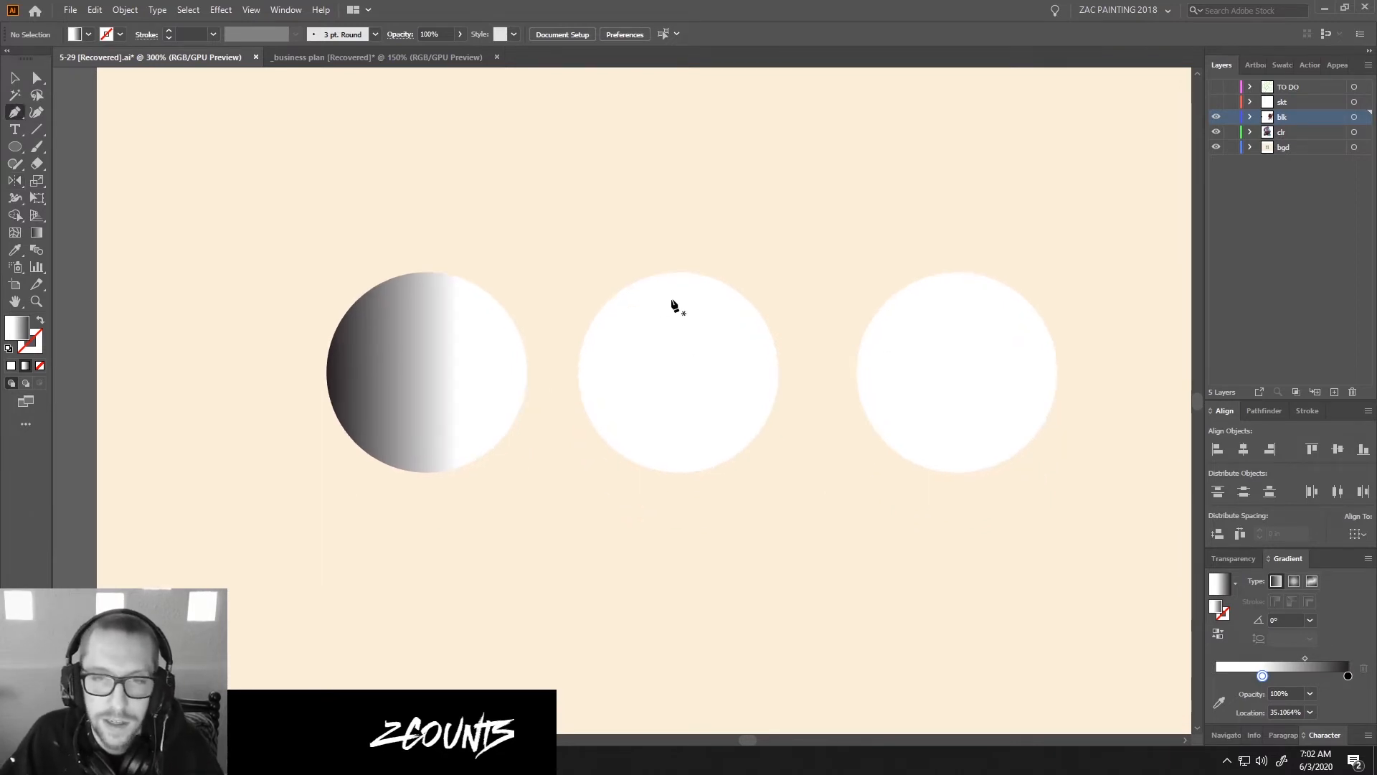
drag(695, 277, 615, 383)
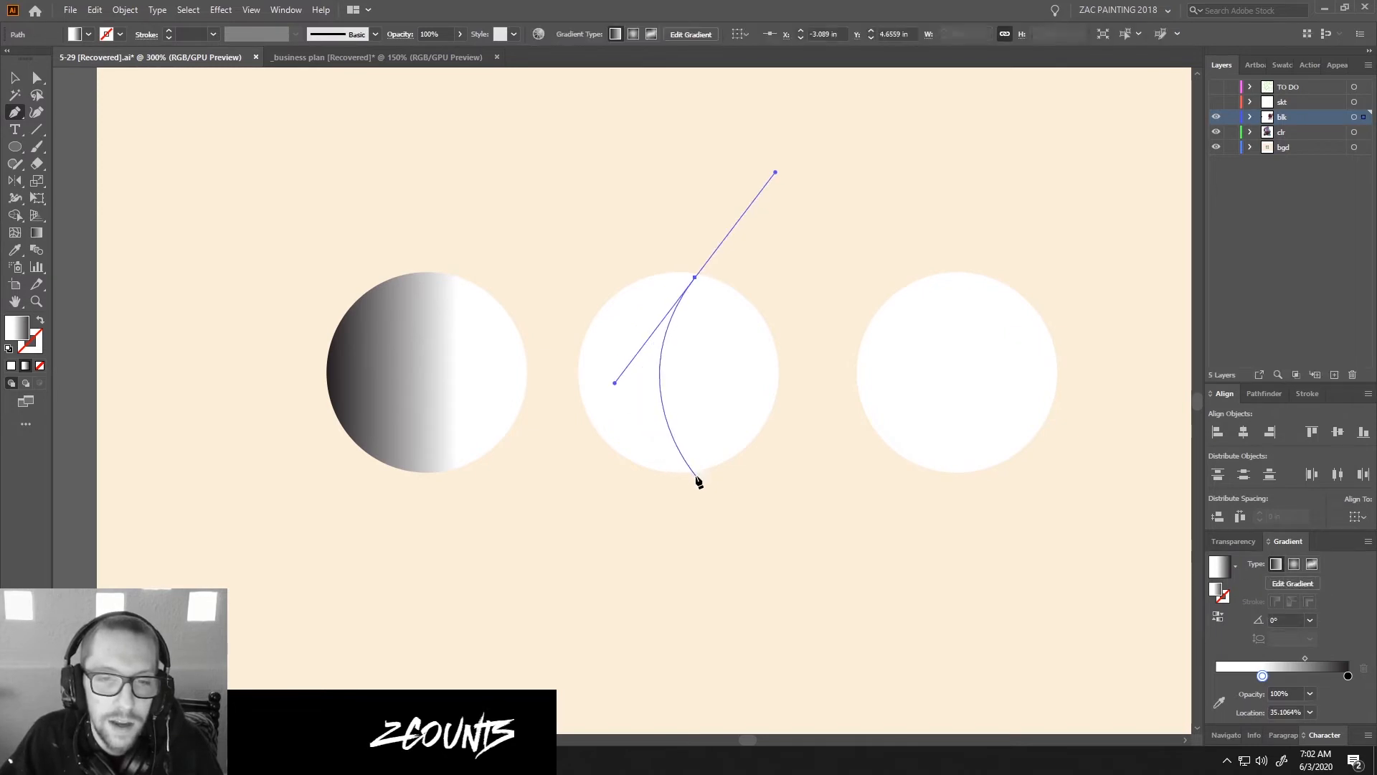
key(ctrl+z)
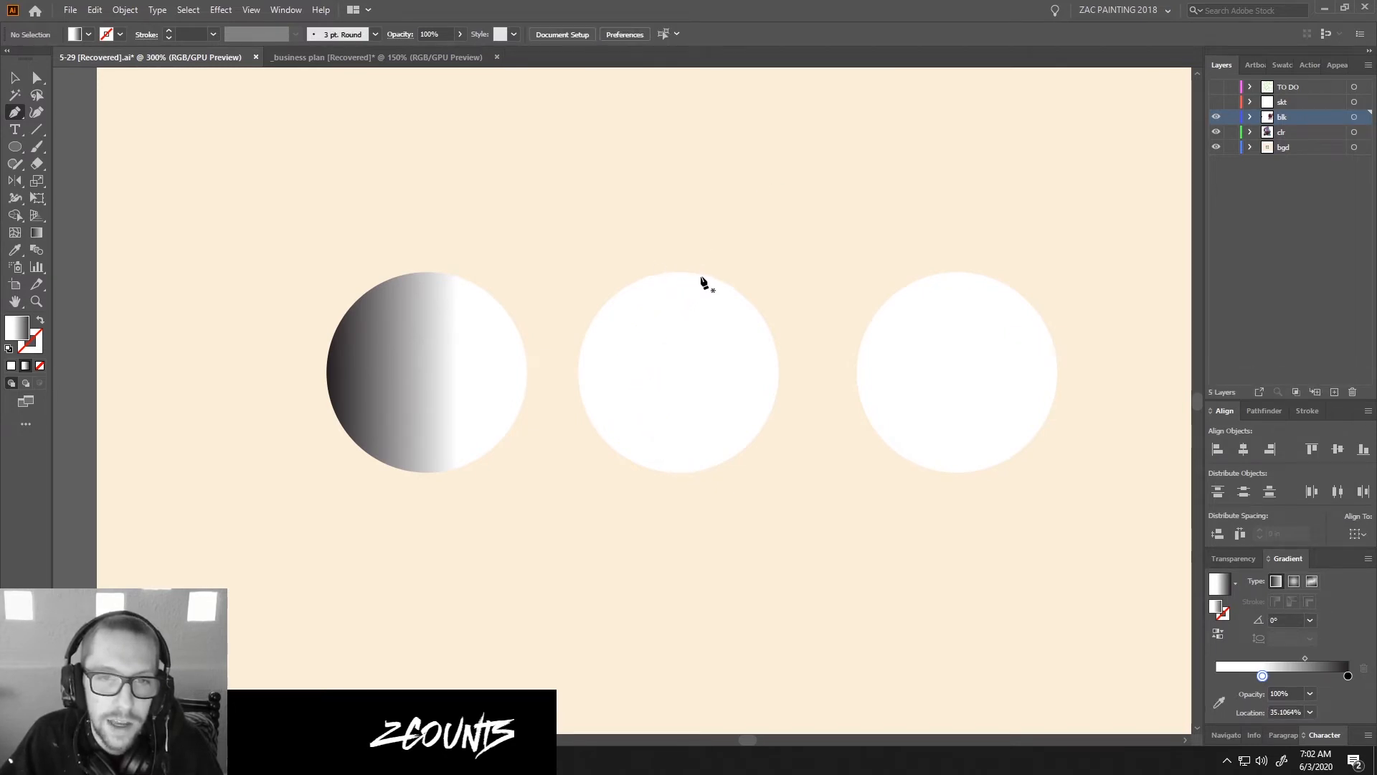
Draw a pen shape about 1.54 by 1.87 in over the left part of the middle circle, with a straight vertical edge crossing it.
click(706, 265)
shift+click(707, 495)
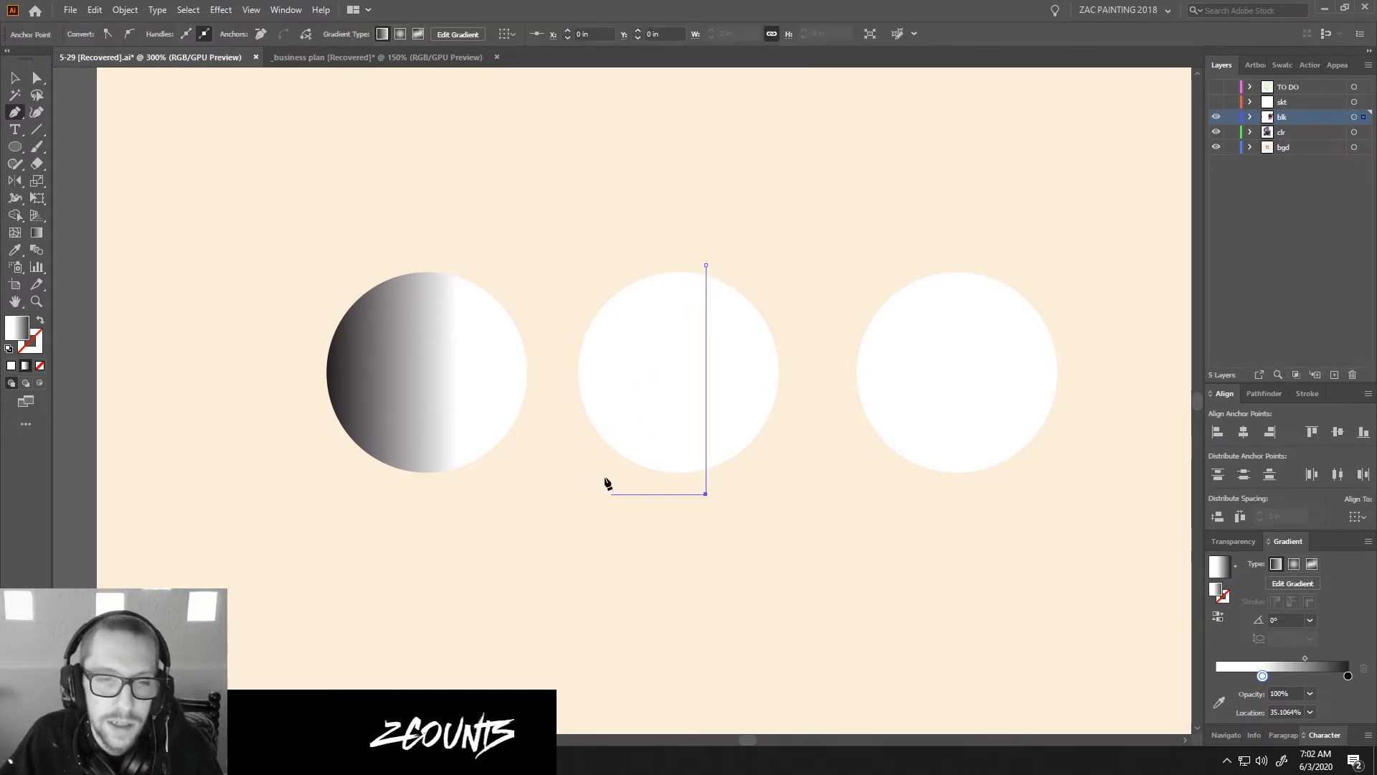
shift+click(524, 467)
key(ctrl+z)
shift+click(560, 440)
shift+click(577, 194)
shift+click(826, 212)
click(705, 264)
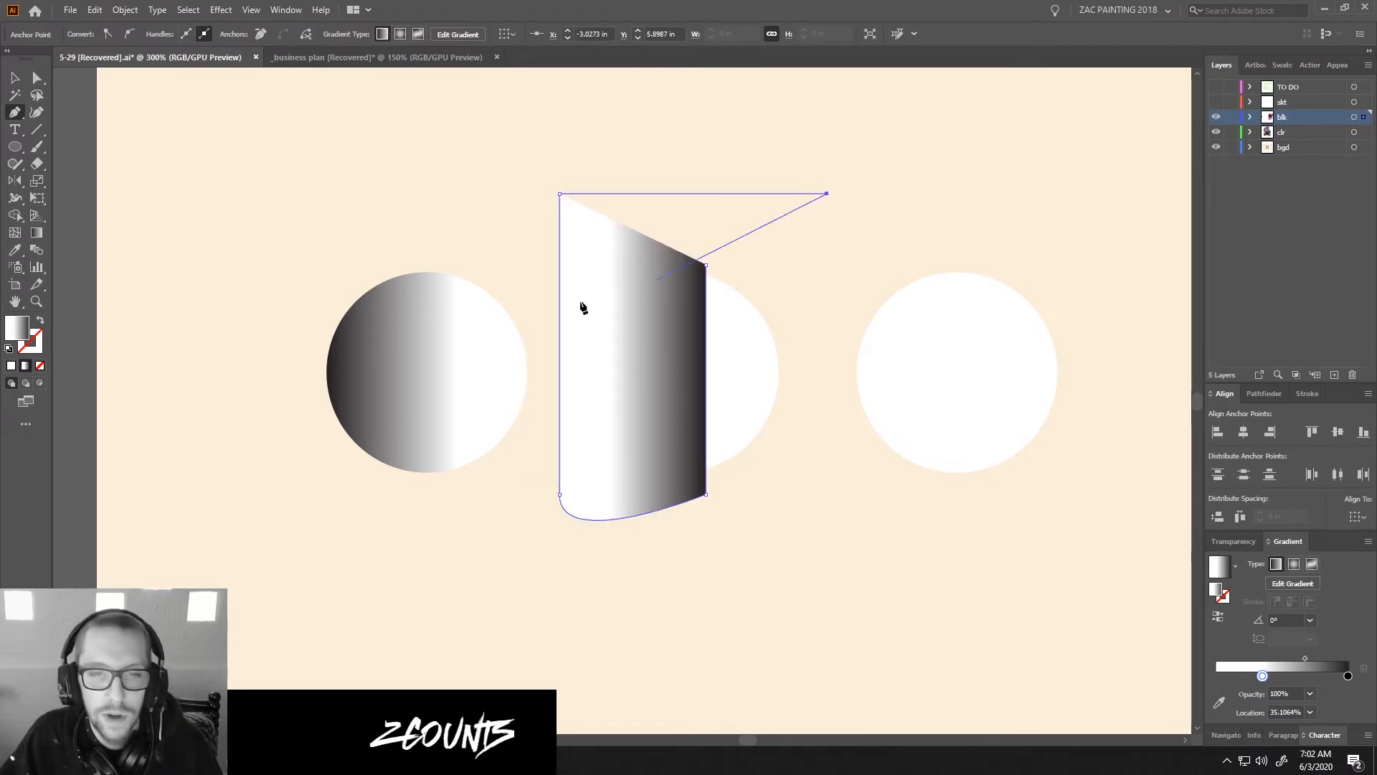
Fill the drawn pen shape with solid black, 000000.
key(ctrl+shift+a)
key(a)
click(641, 332)
key(i)
click(516, 618)
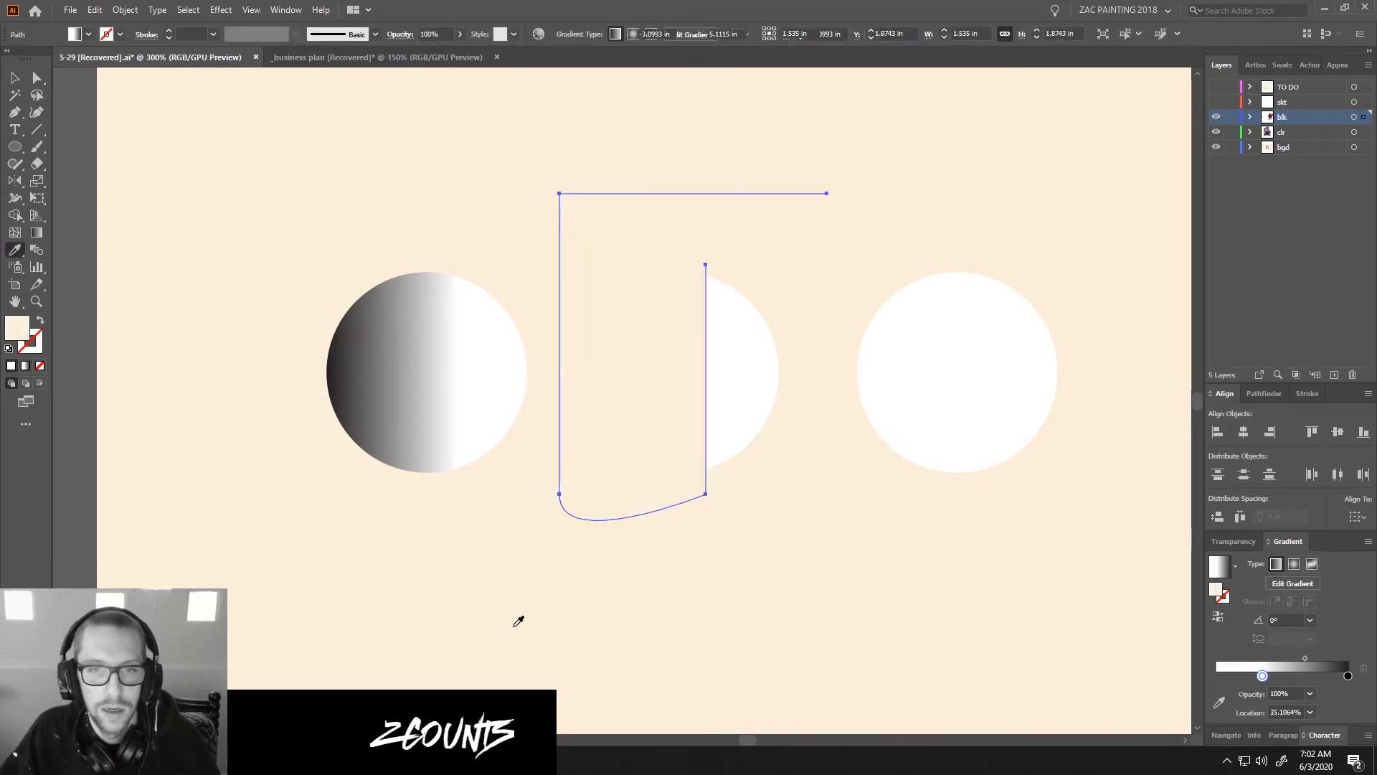
double_click(17, 327)
text(000000)
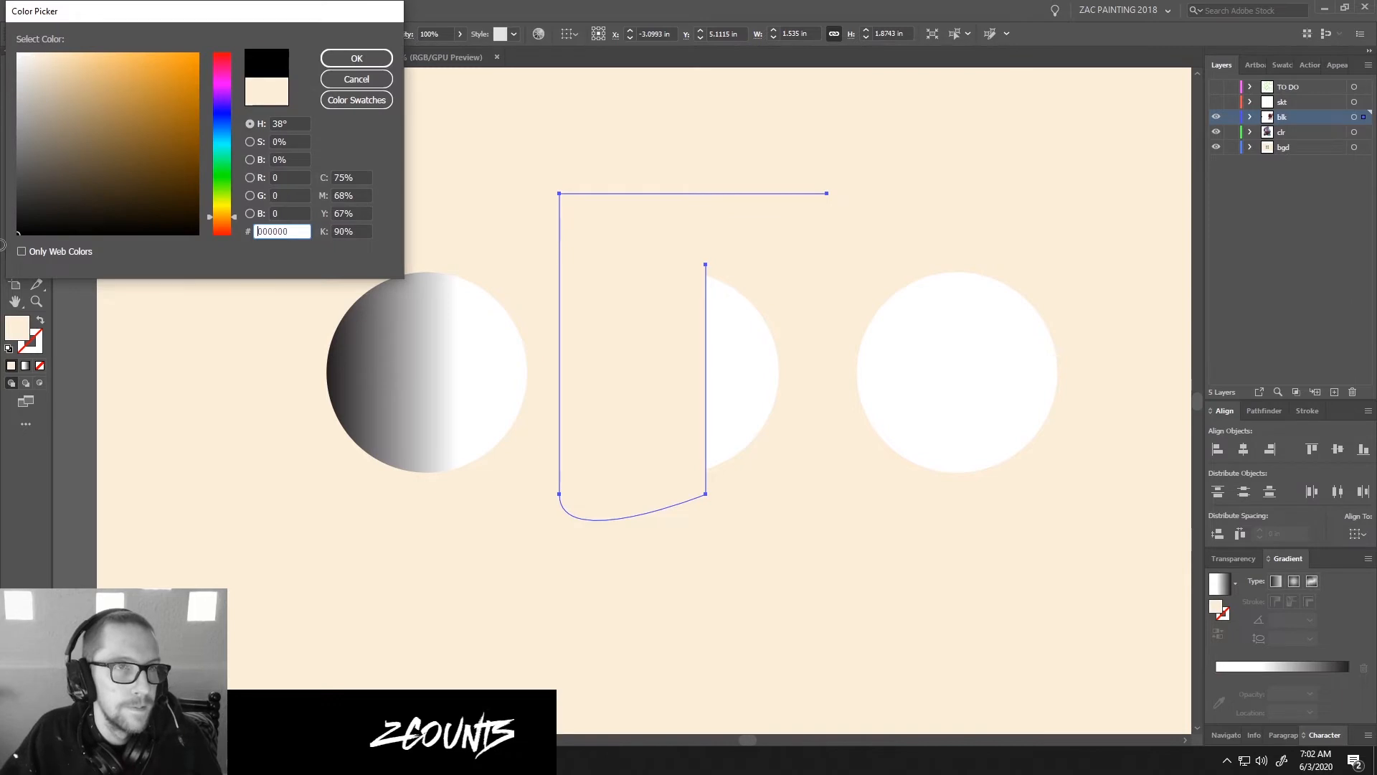
click(357, 61)
key(ctrl+shift+a)
Paste a copy of the middle circle in front and use it as a clipping mask for the black shape.
drag(782, 276, 735, 315)
key(b)
key(a)
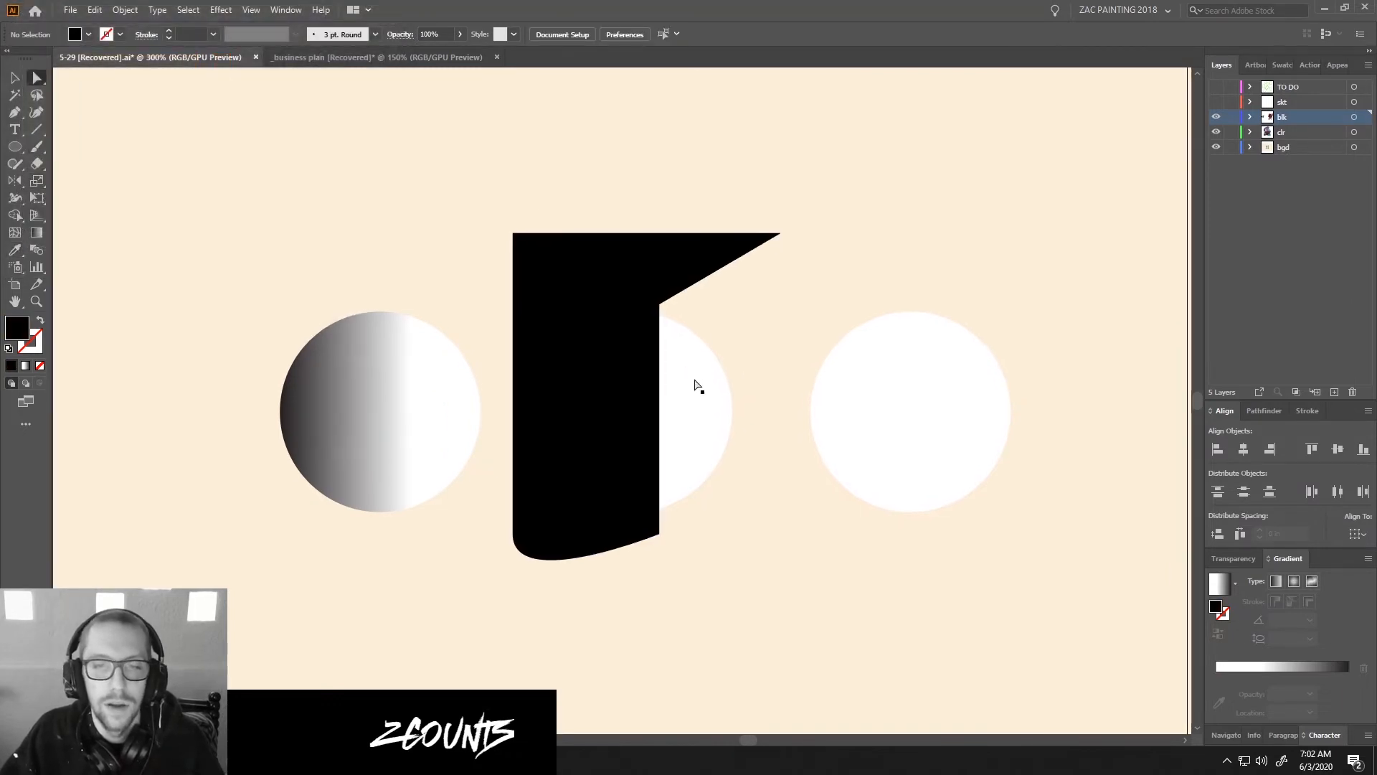
click(692, 380)
key(ctrl+shift+a)
key(ctrl+x)
key(ctrl+f)
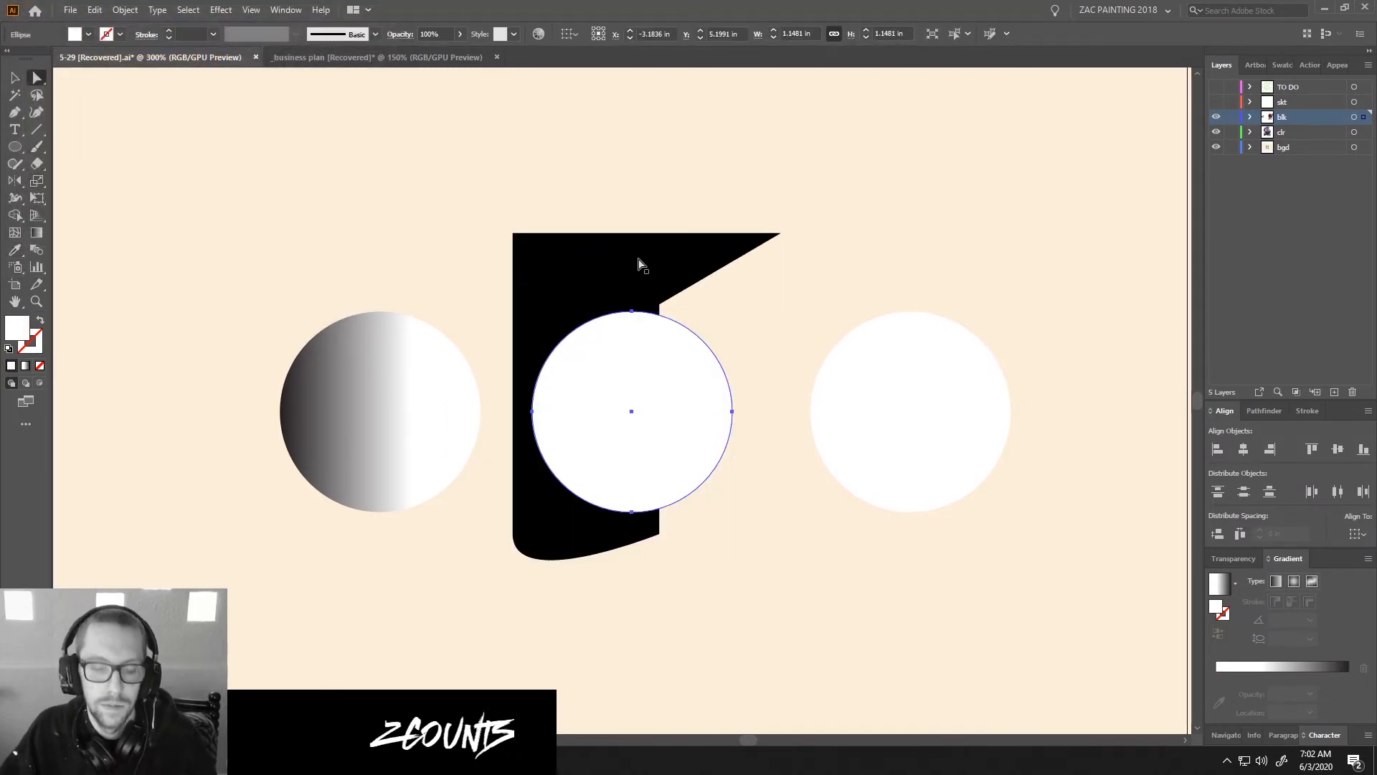
shift+click(644, 262)
key(ctrl+7)
key(ctrl+shift+a)
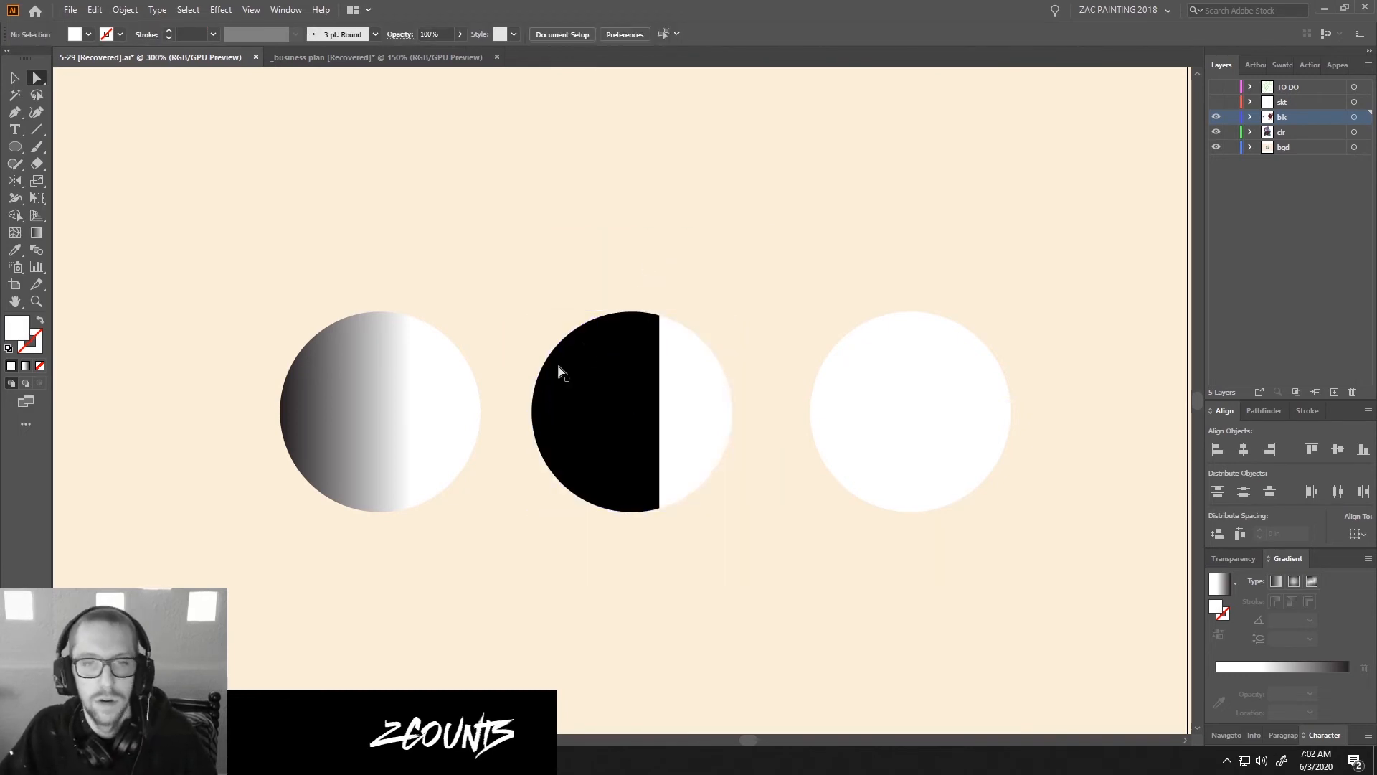
Try 50% and 20% opacity on the clipped black shape, and settle on 10%.
click(617, 415)
click(475, 33)
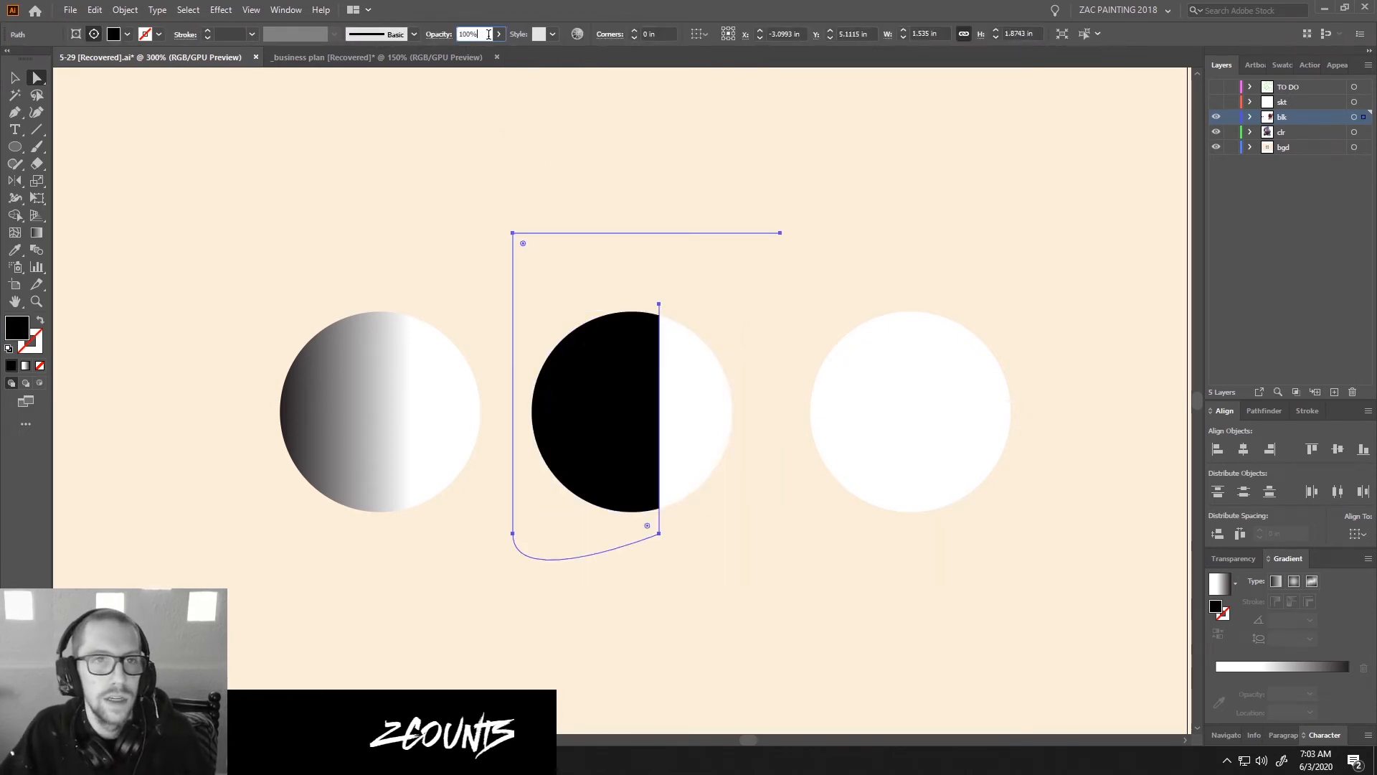
text(50)
key(Return)
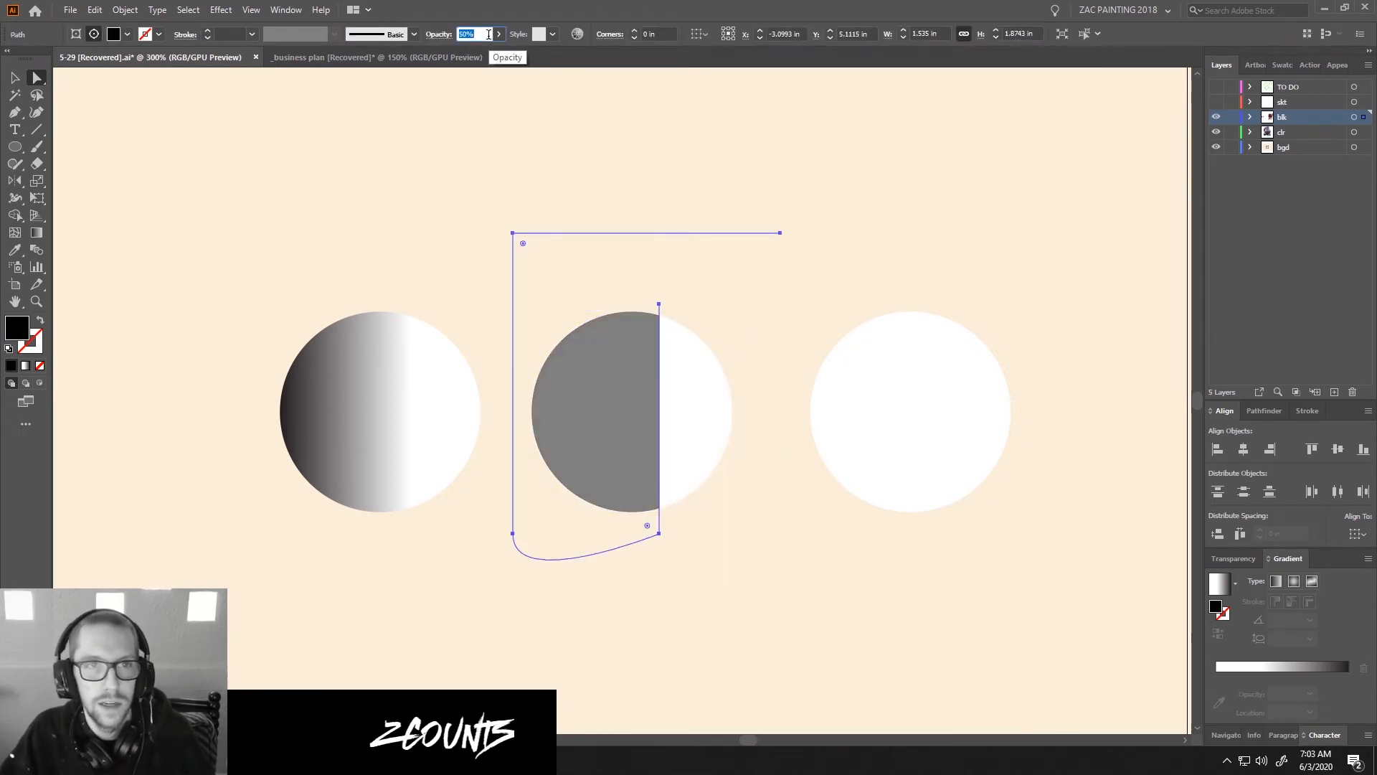
text(20)
key(Return)
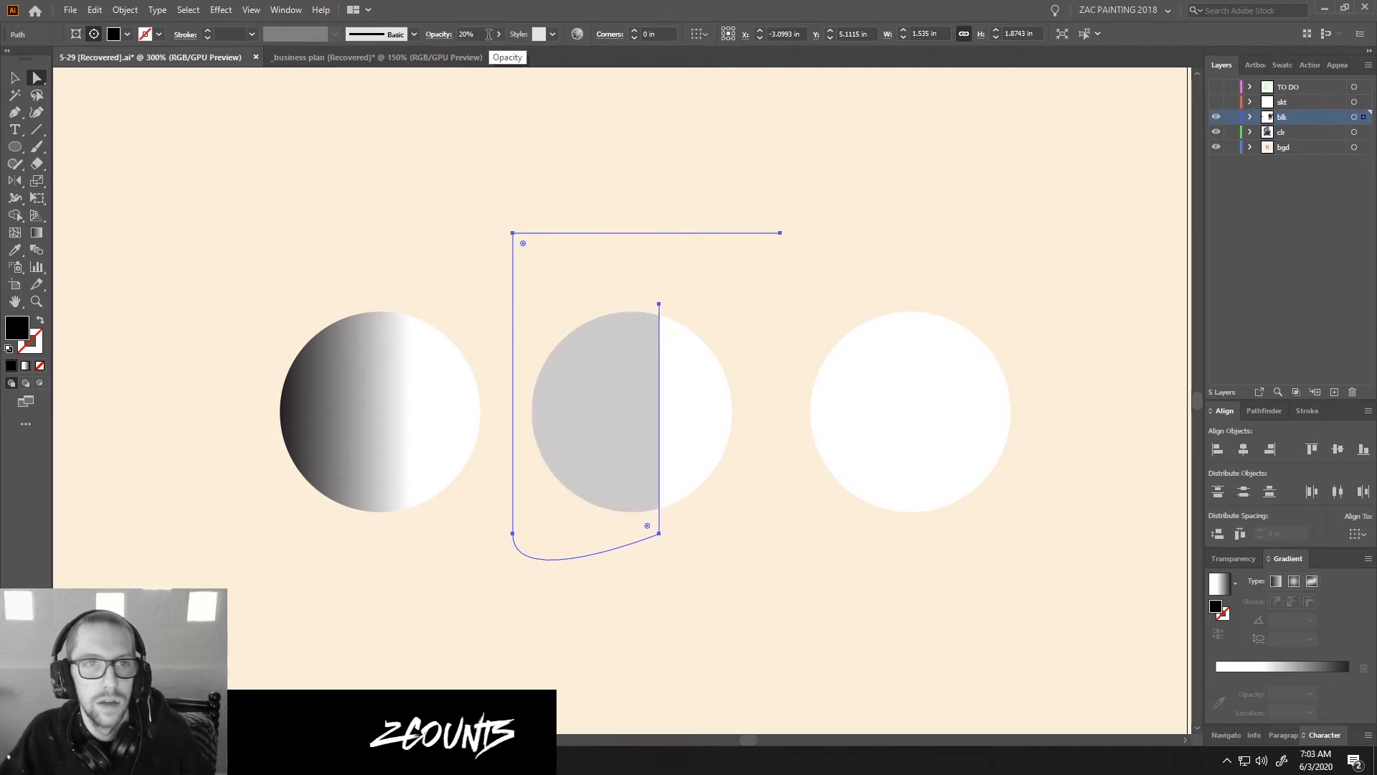
click(488, 34)
text(10)
key(Return)
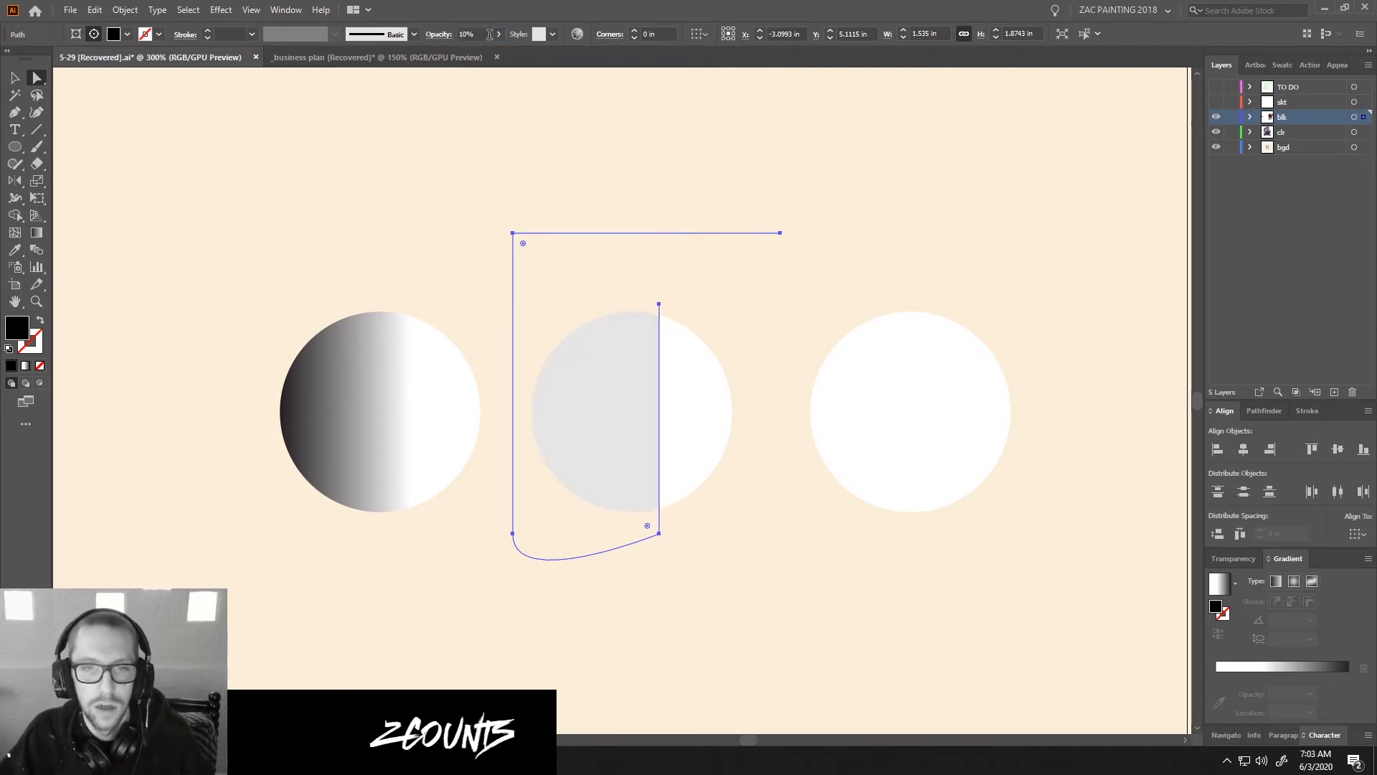
Duplicate the 10% black shape four times toward the circle's left edge, each offset about 0.14 in, to build progressively darker bands.
key(shift+Left)
key(shift+Left)
key(shift+Right)
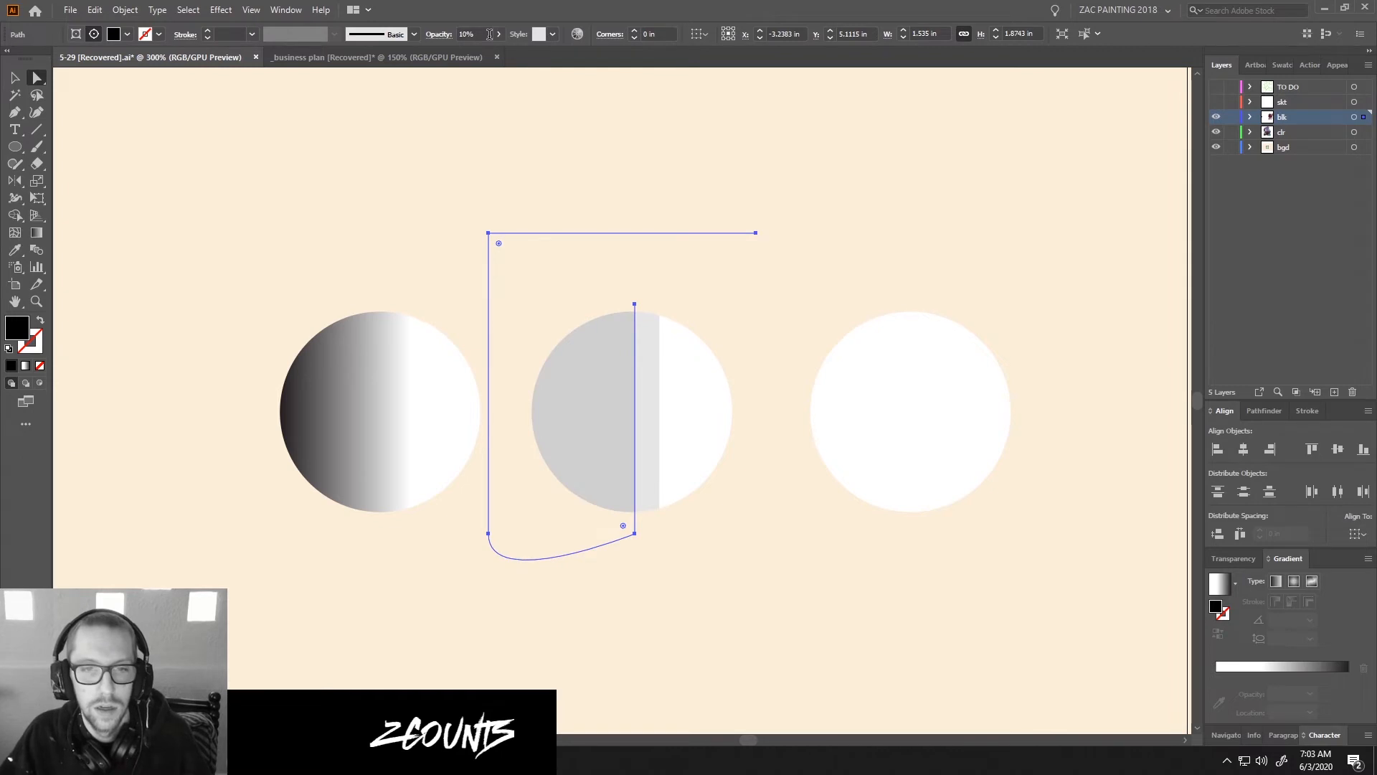
key(shift+Left)
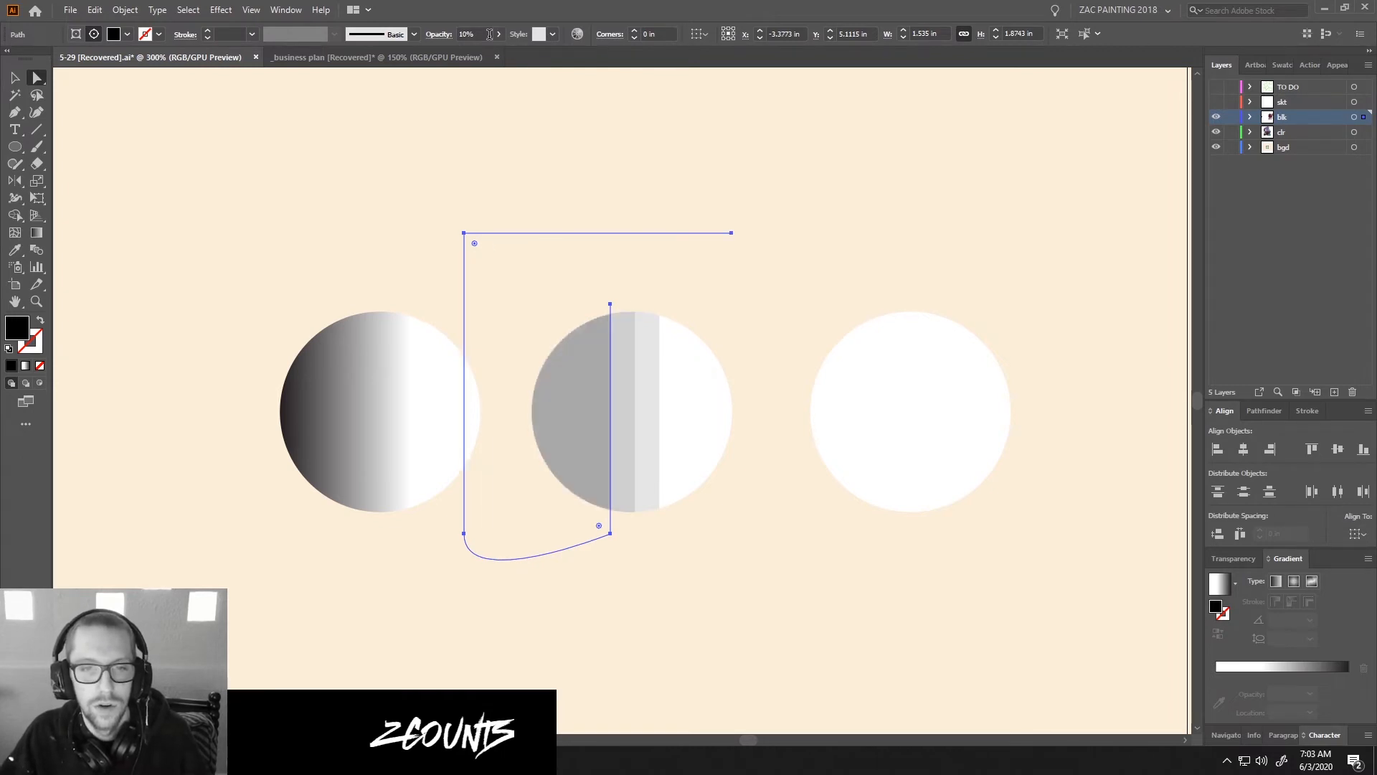
key(shift+Left)
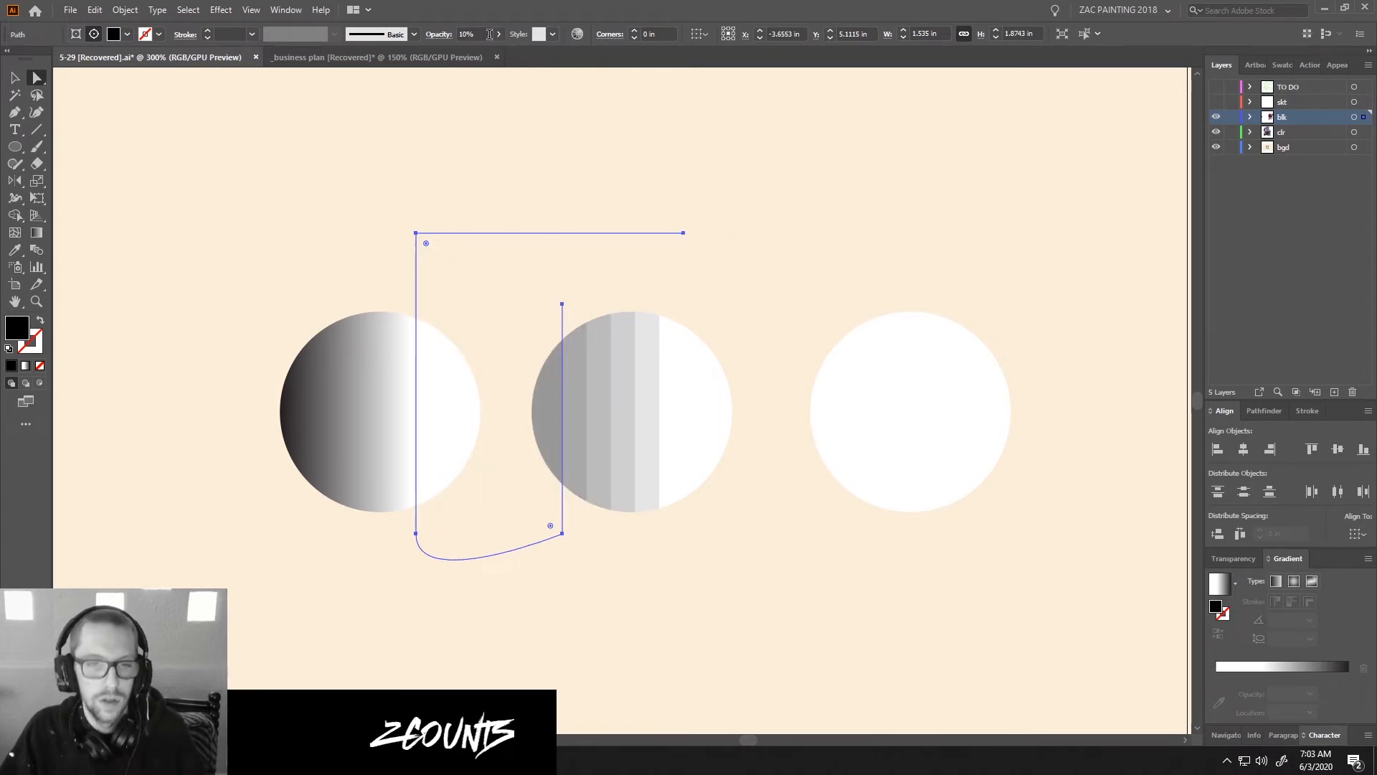
key(ctrl+shift+a)
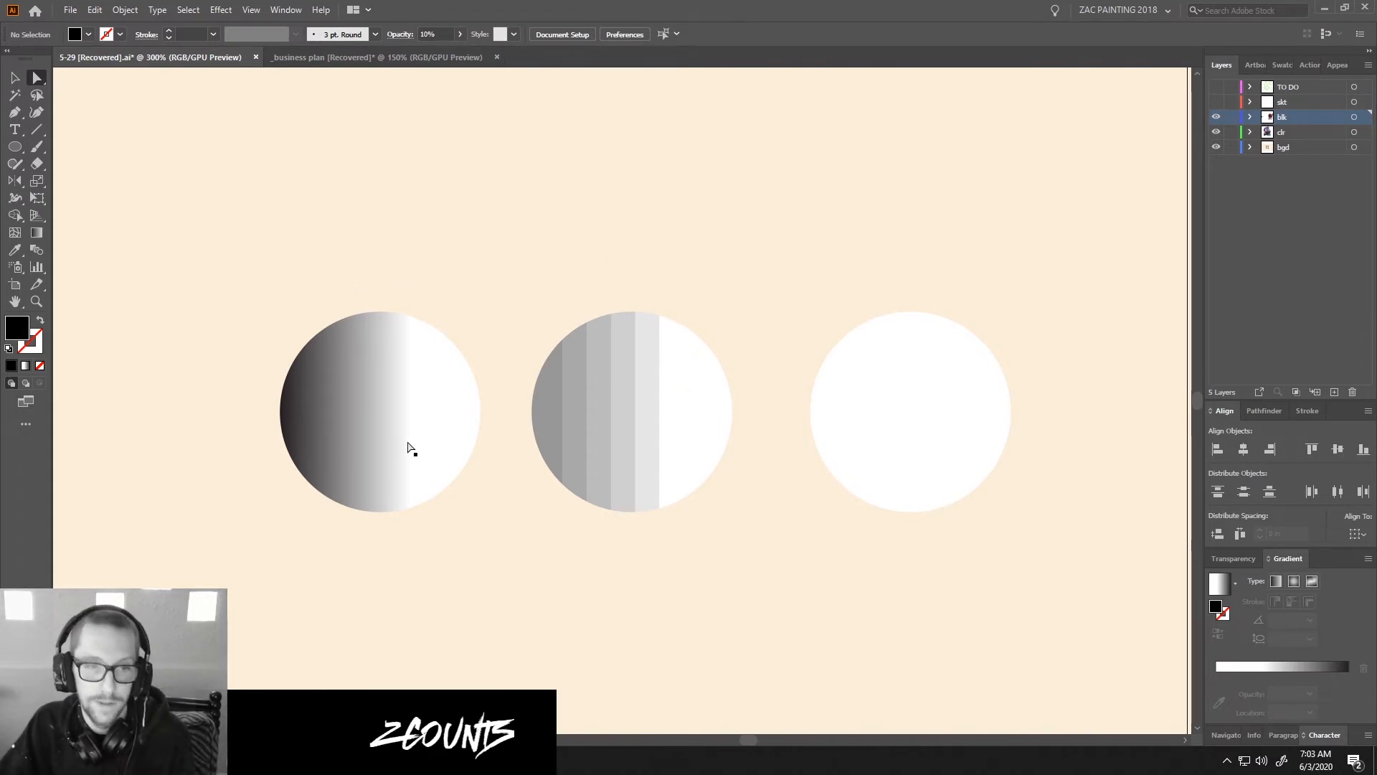
Delete two alternate overlapping shapes in the middle circle to leave three wider shading bands.
click(600, 381)
click(626, 387)
key(Delete)
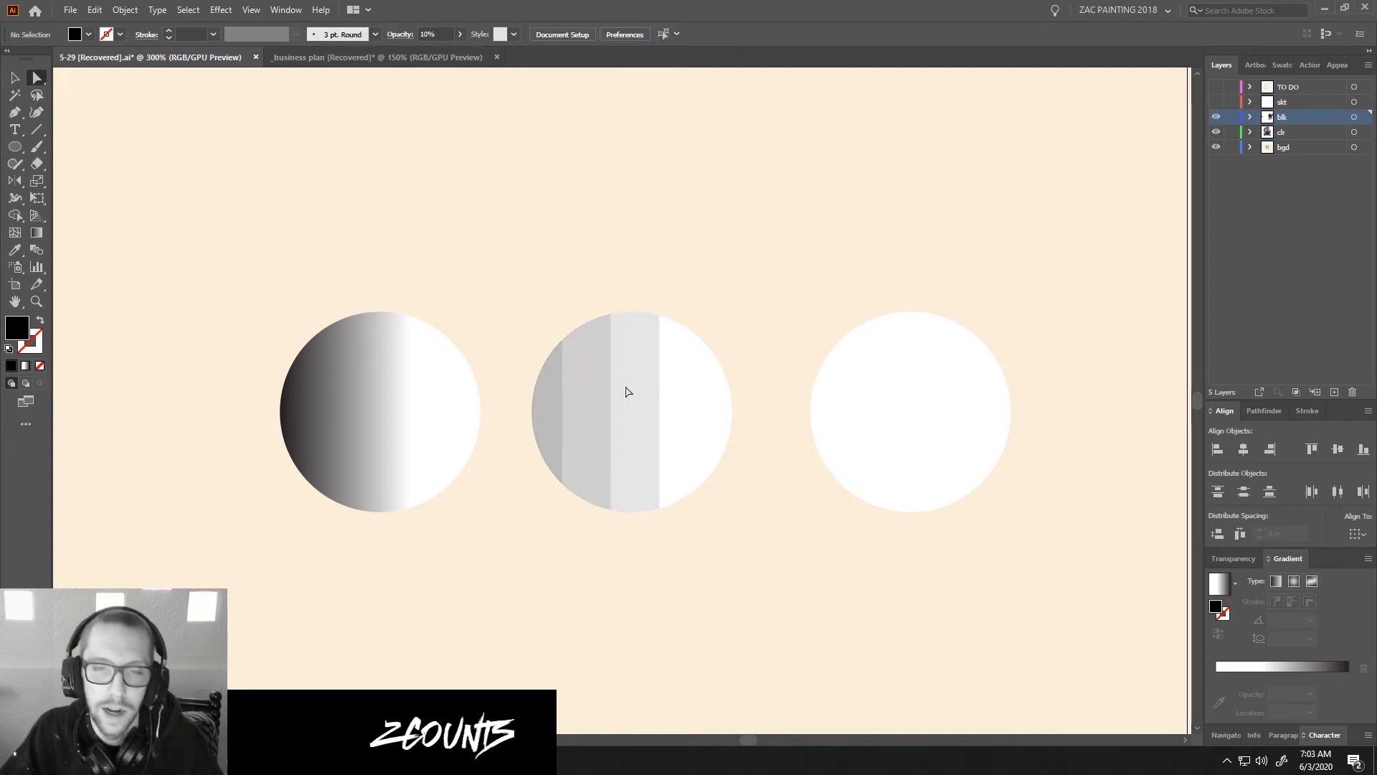
scroll(626, 392, down, 5)
scroll(601, 395, up, 5)
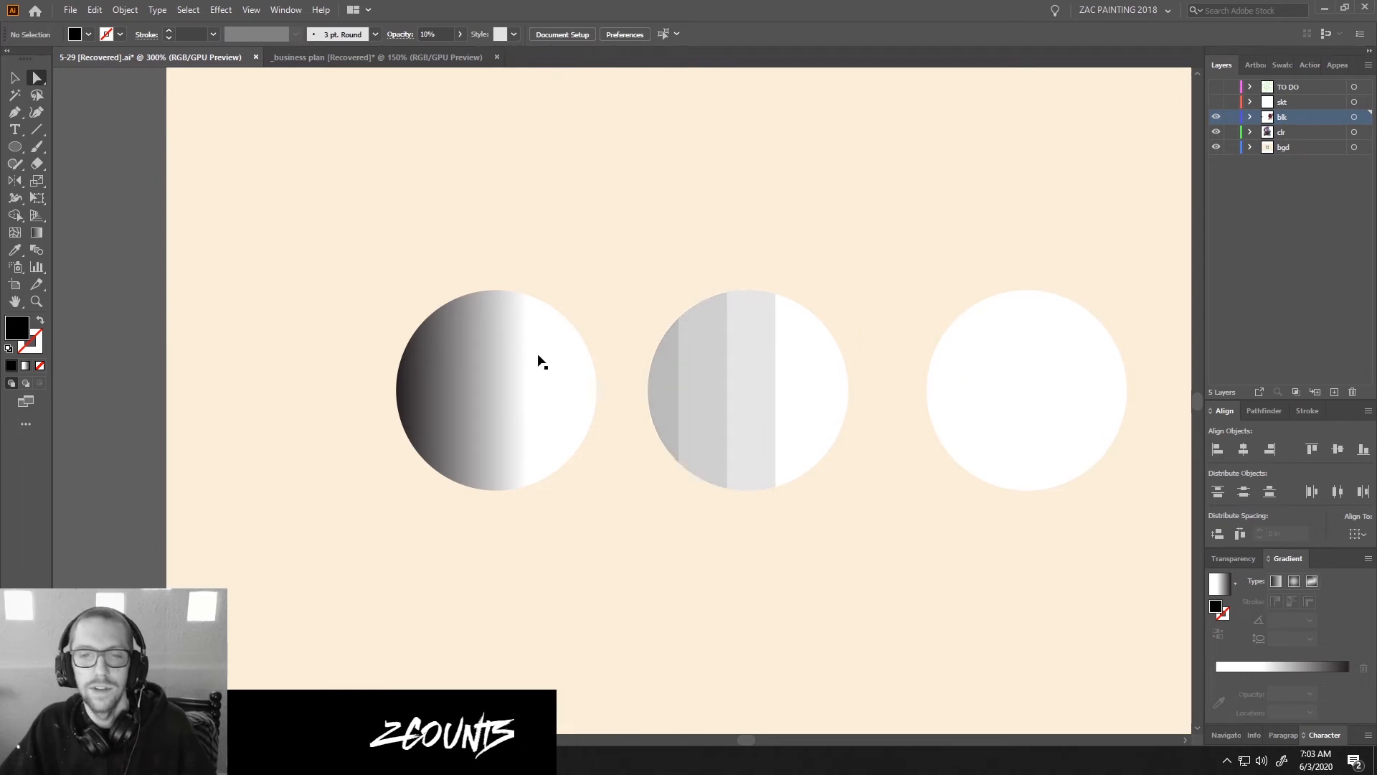
scroll(575, 369, down, 5)
scroll(803, 430, up, 5)
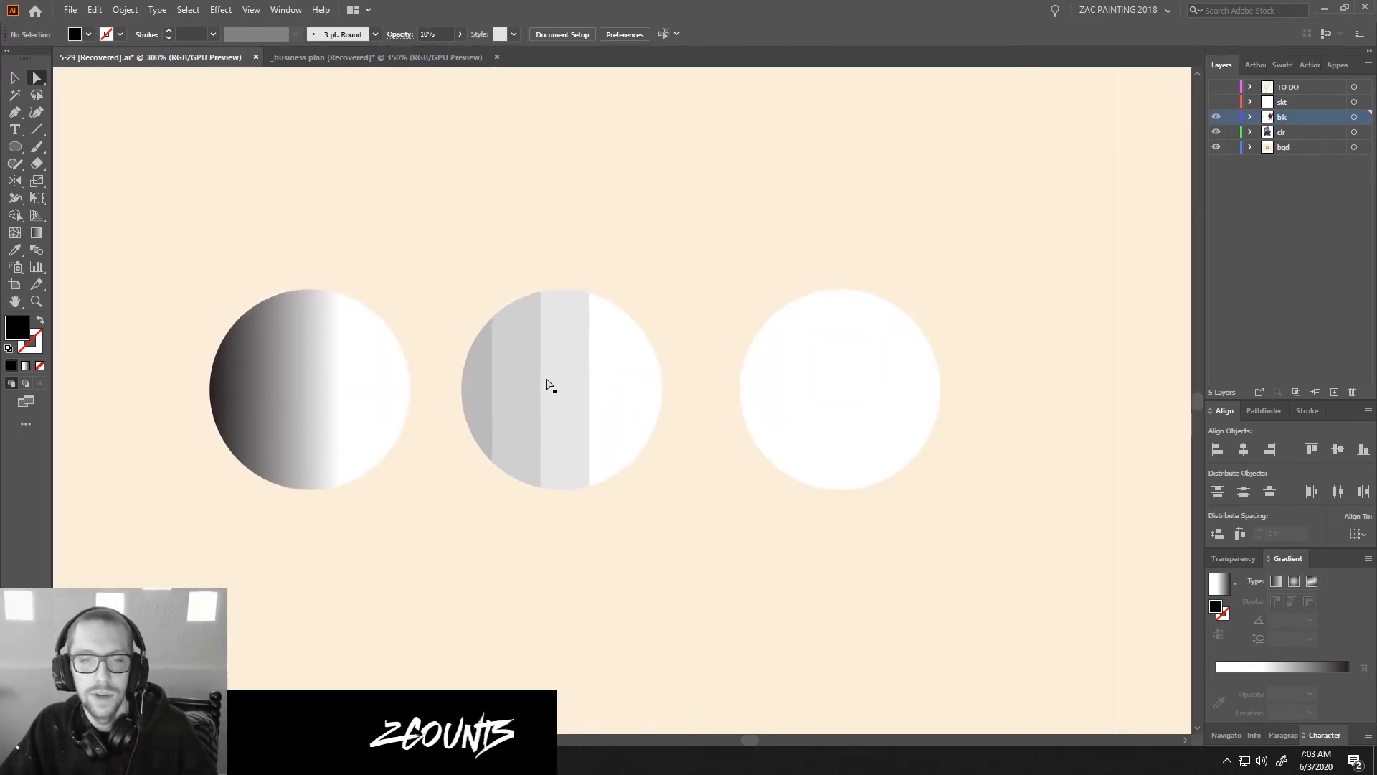
Delete the plain white circle that covers the shaded copy in the third position.
click(493, 388)
click(702, 384)
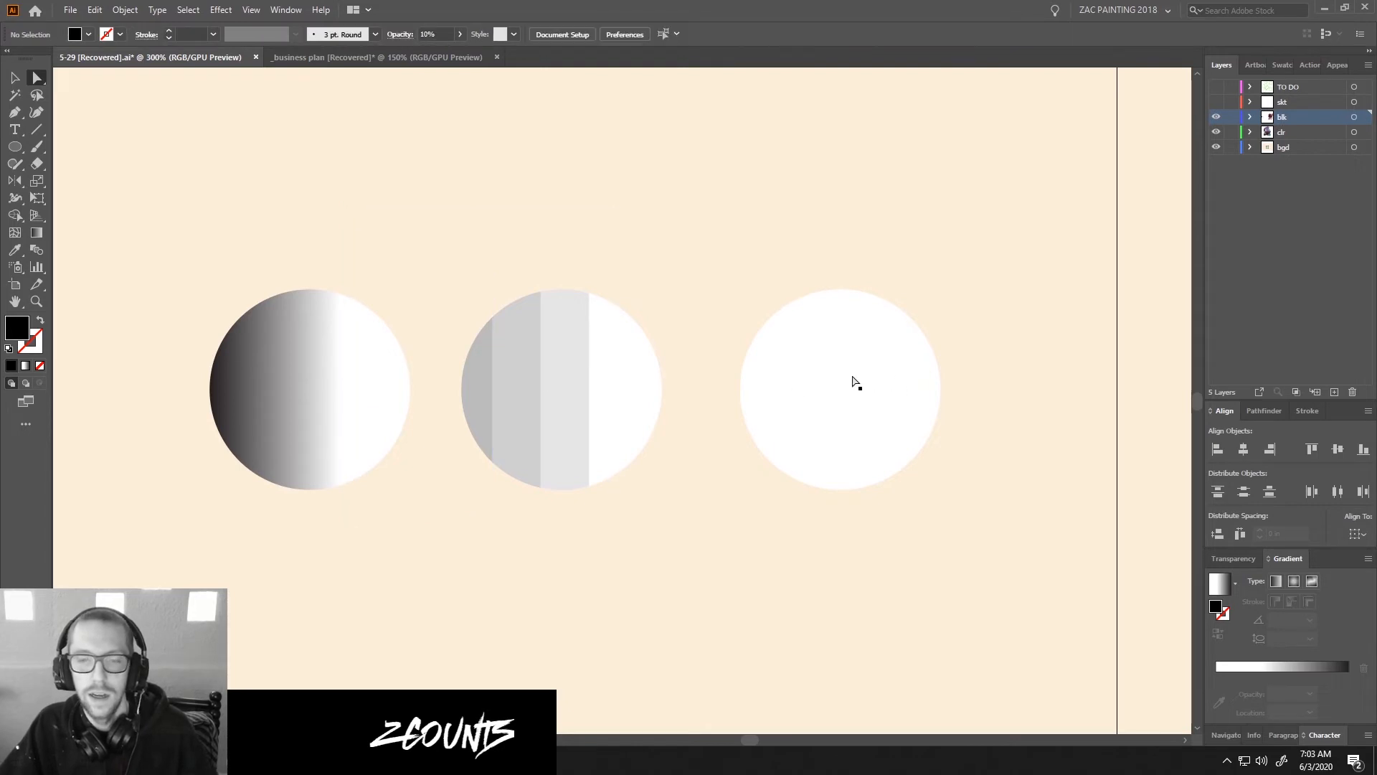
key(v)
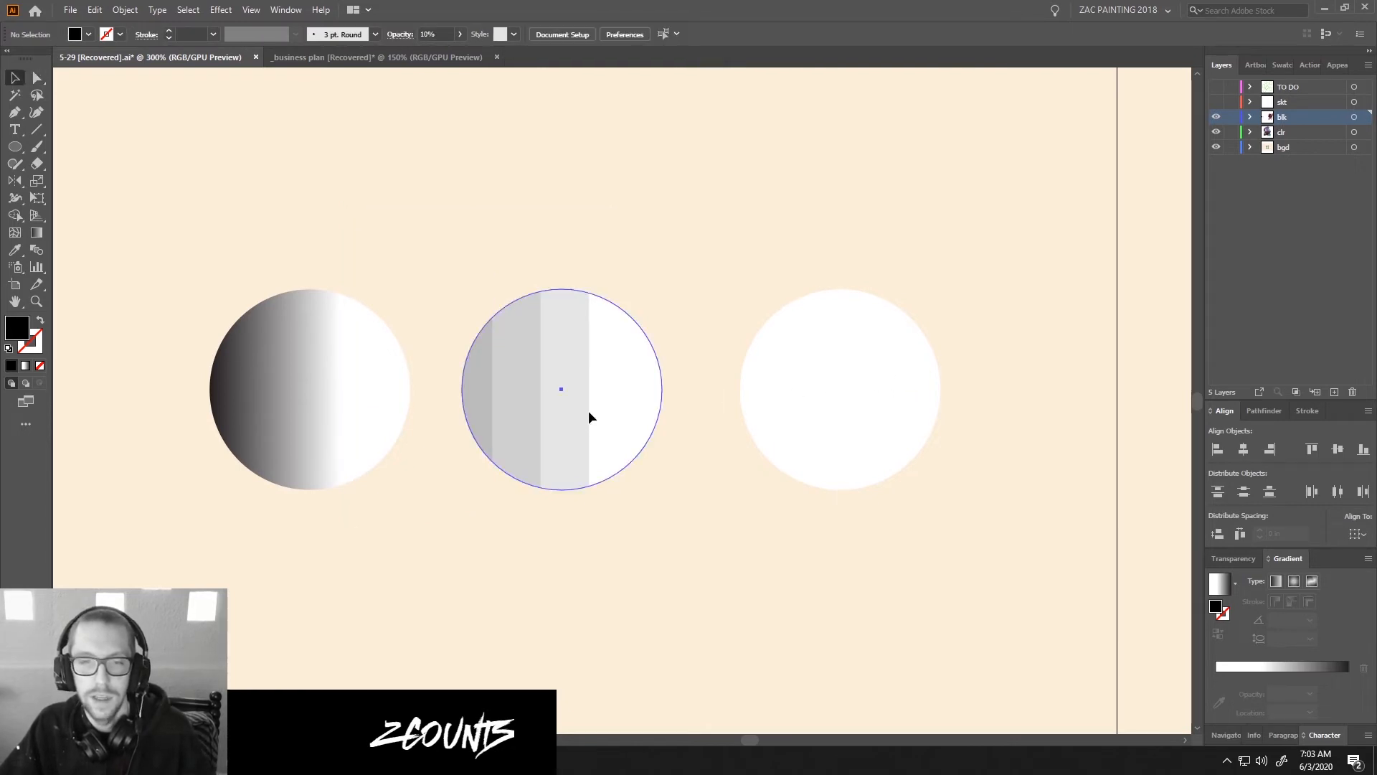
click(873, 411)
key(Delete)
Delete the extra overlapping transparent bands in the third circle, leaving a single shading shape.
key(a)
click(794, 372)
key(Delete)
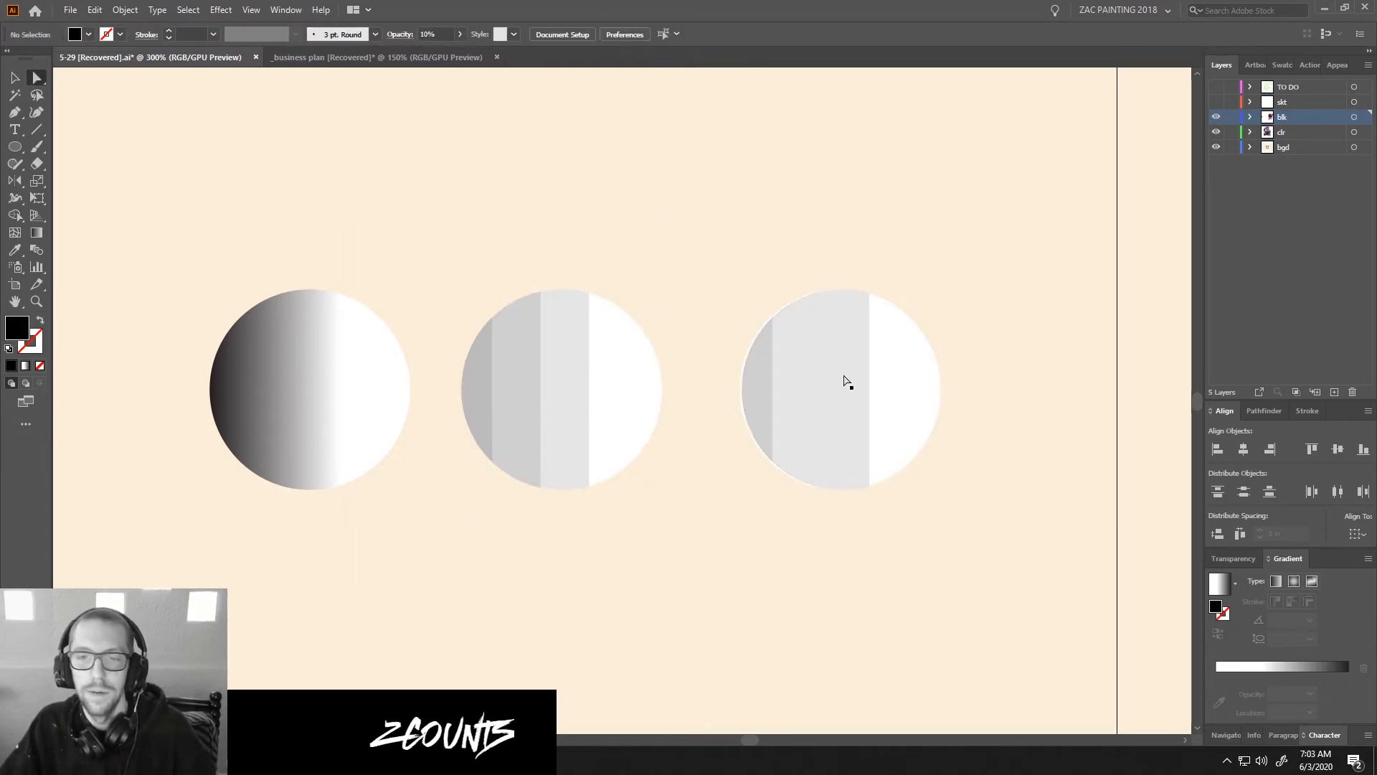
click(833, 376)
key(Delete)
Move the remaining band right to about the middle of the third circle, set its opacity to 40%, and hide the selection edges.
click(764, 369)
drag(764, 369, 840, 369)
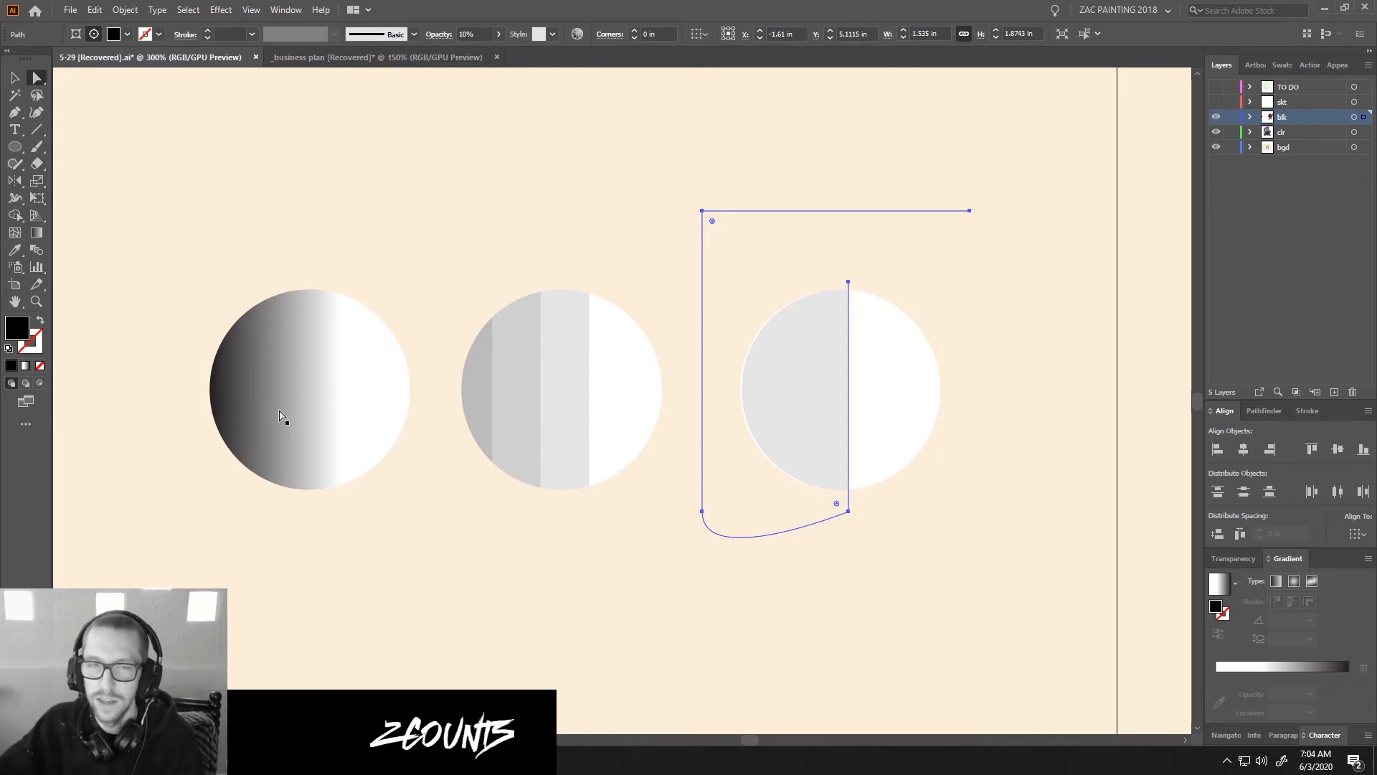
key(ctrl)
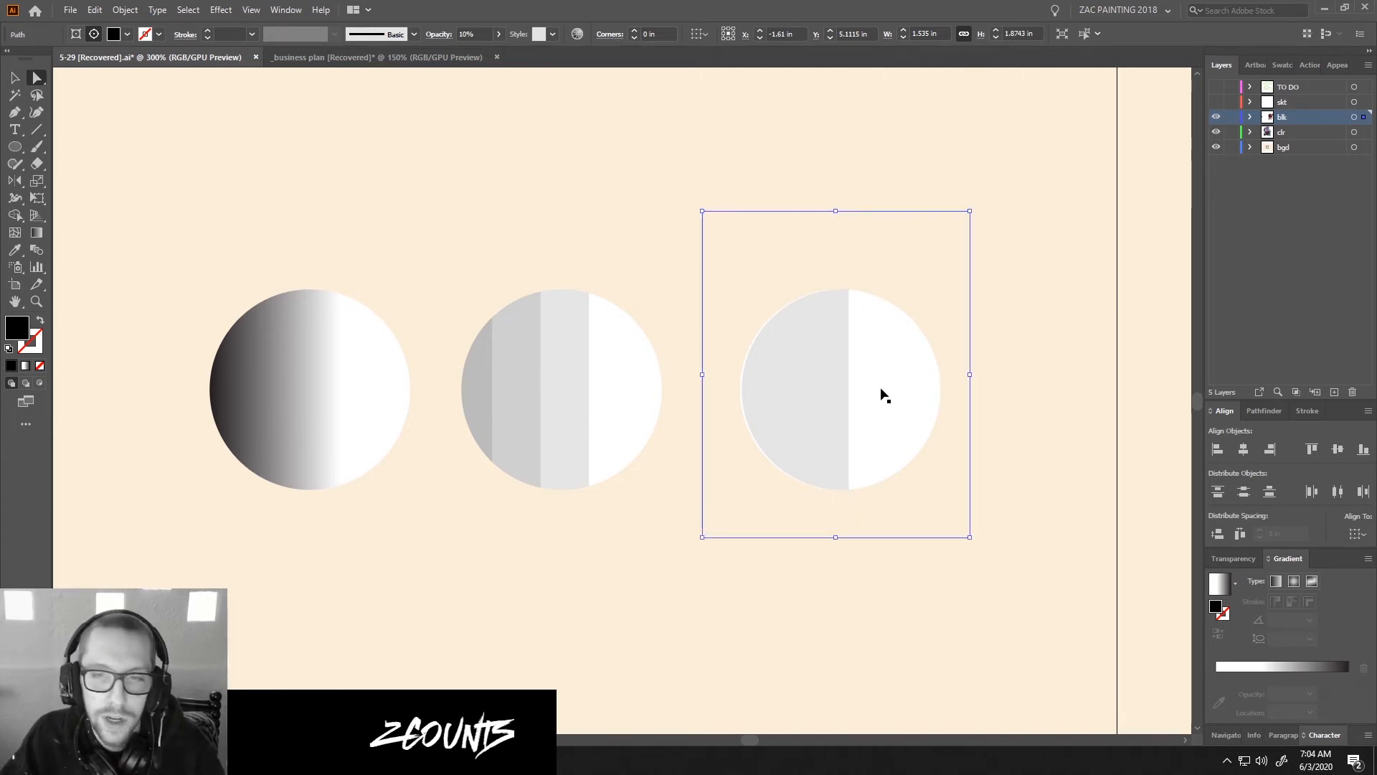
click(475, 33)
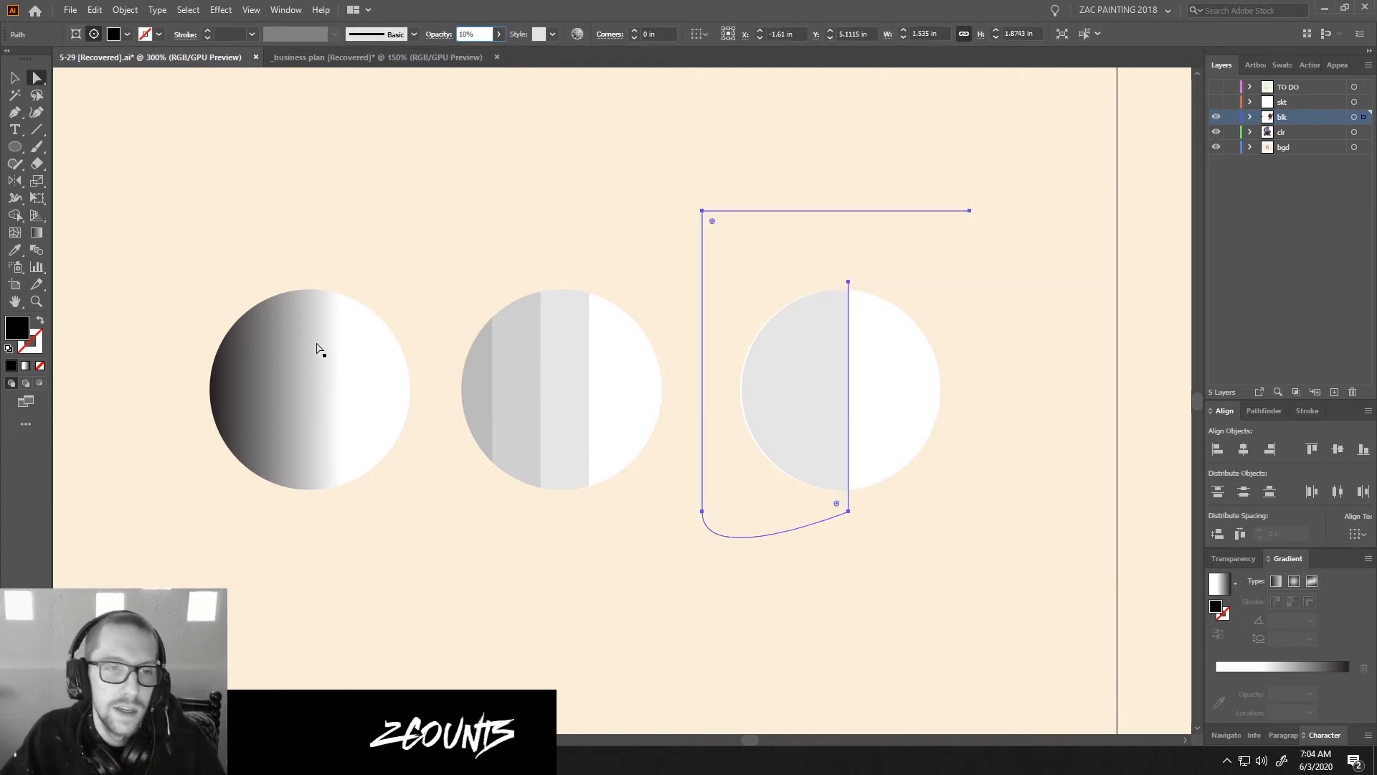
text(40)
key(Return)
key(ctrl+h)
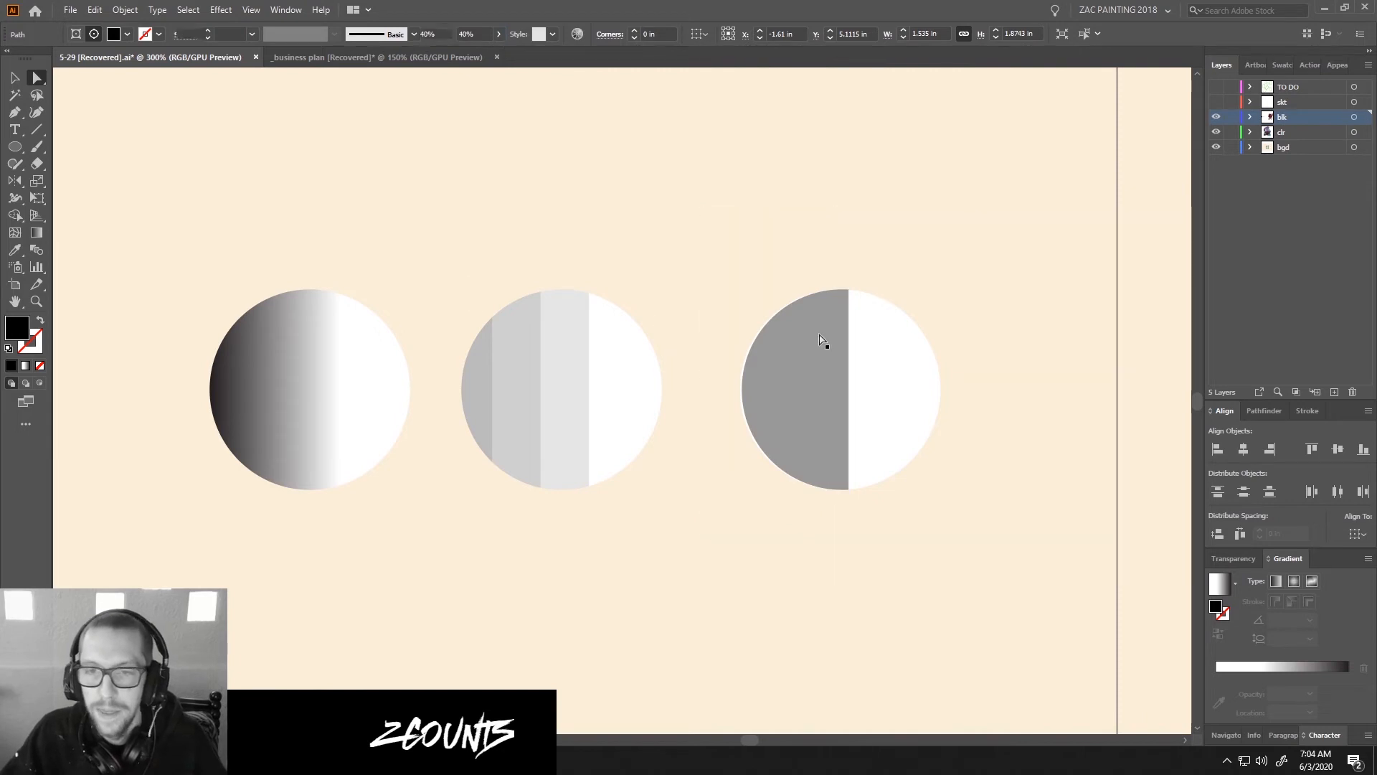
Try the 40% shadow at different widths, and place its straight edge slightly left of the third circle's center.
drag(820, 350, 839, 352)
key(ctrl+shift+a)
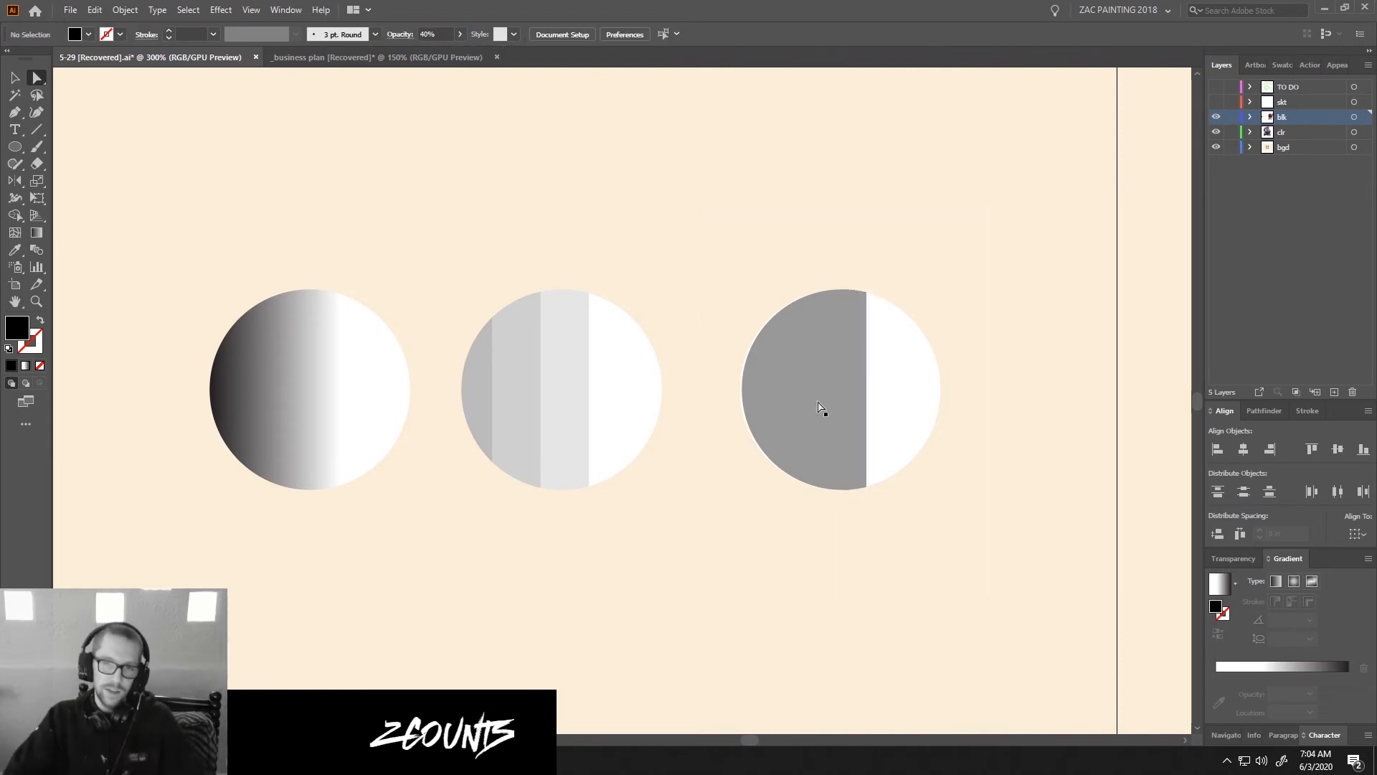
scroll(822, 407, down, 1)
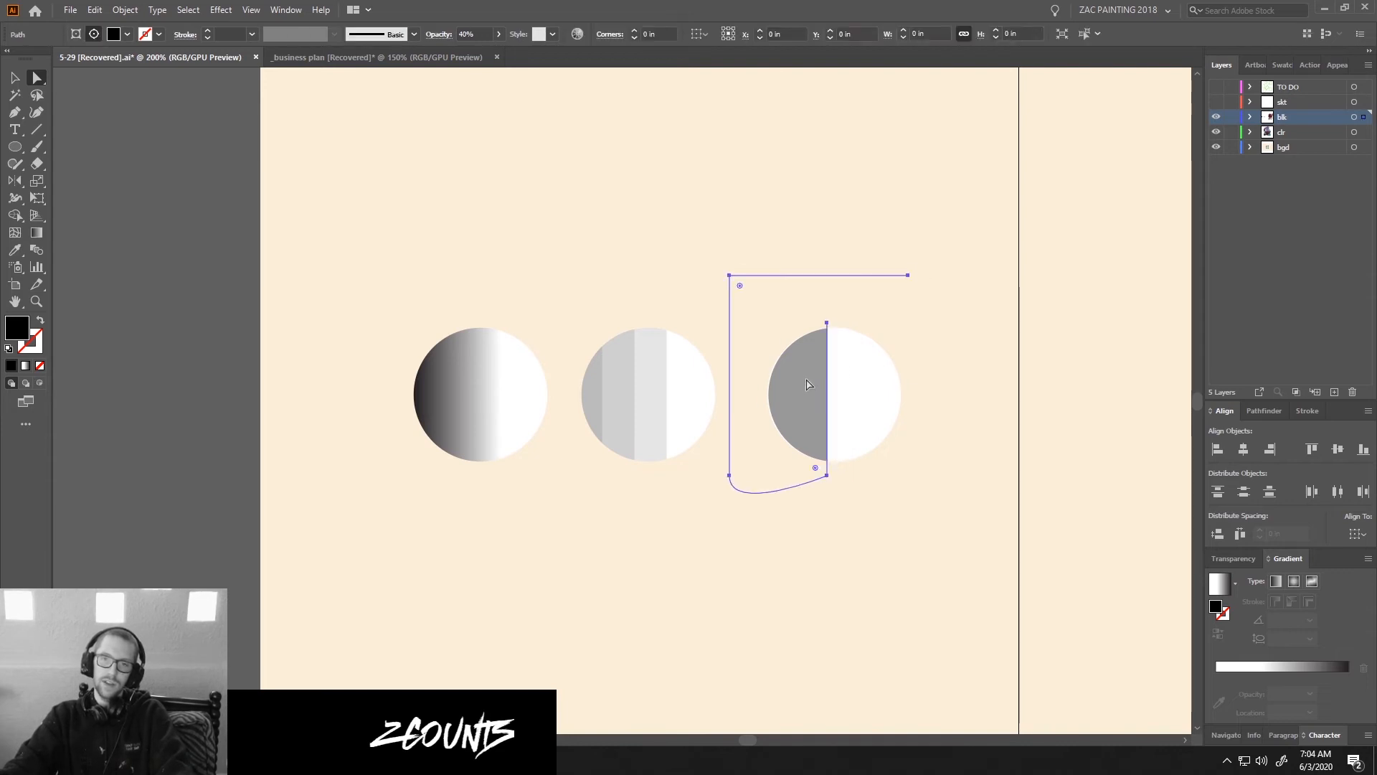
scroll(904, 406, down, 2)
scroll(853, 403, up, 3)
click(941, 409)
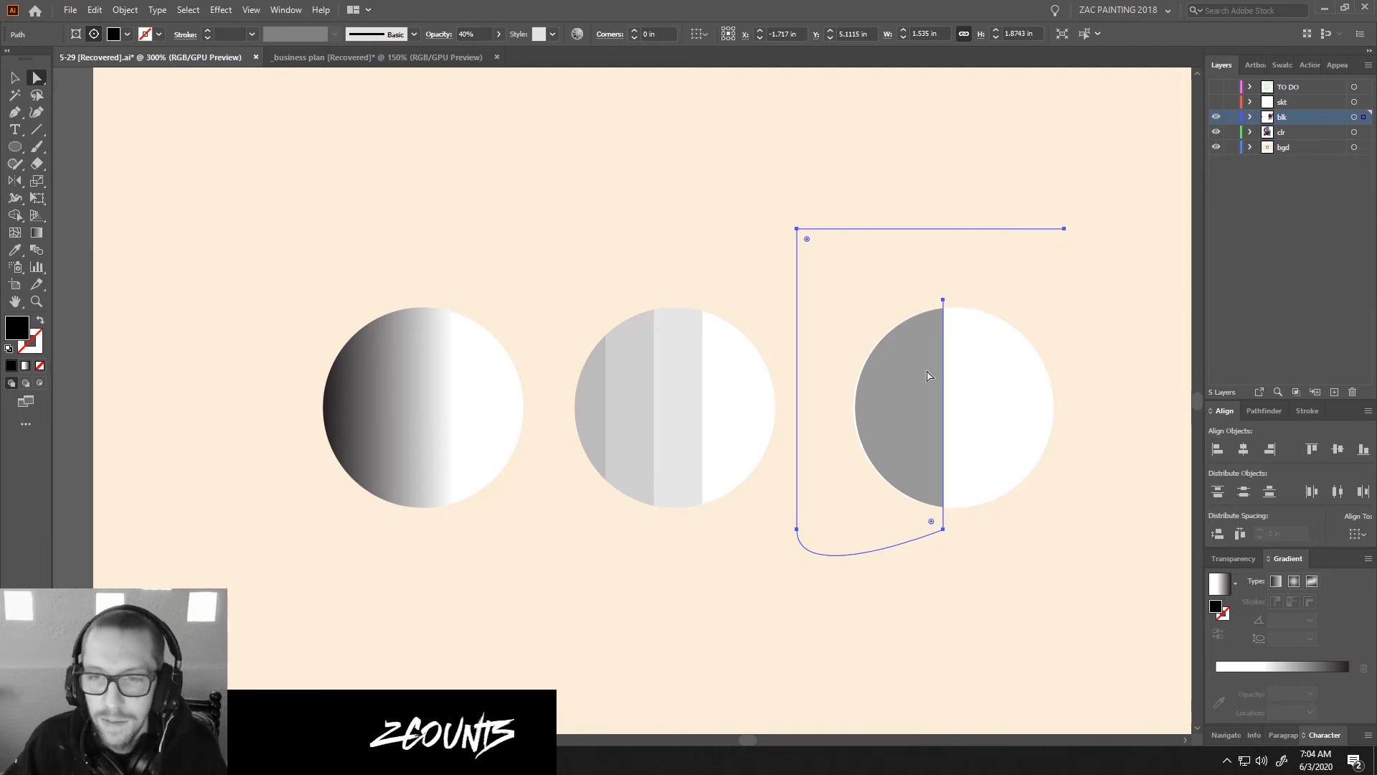
drag(932, 374, 923, 375)
key(ctrl+shift+a)
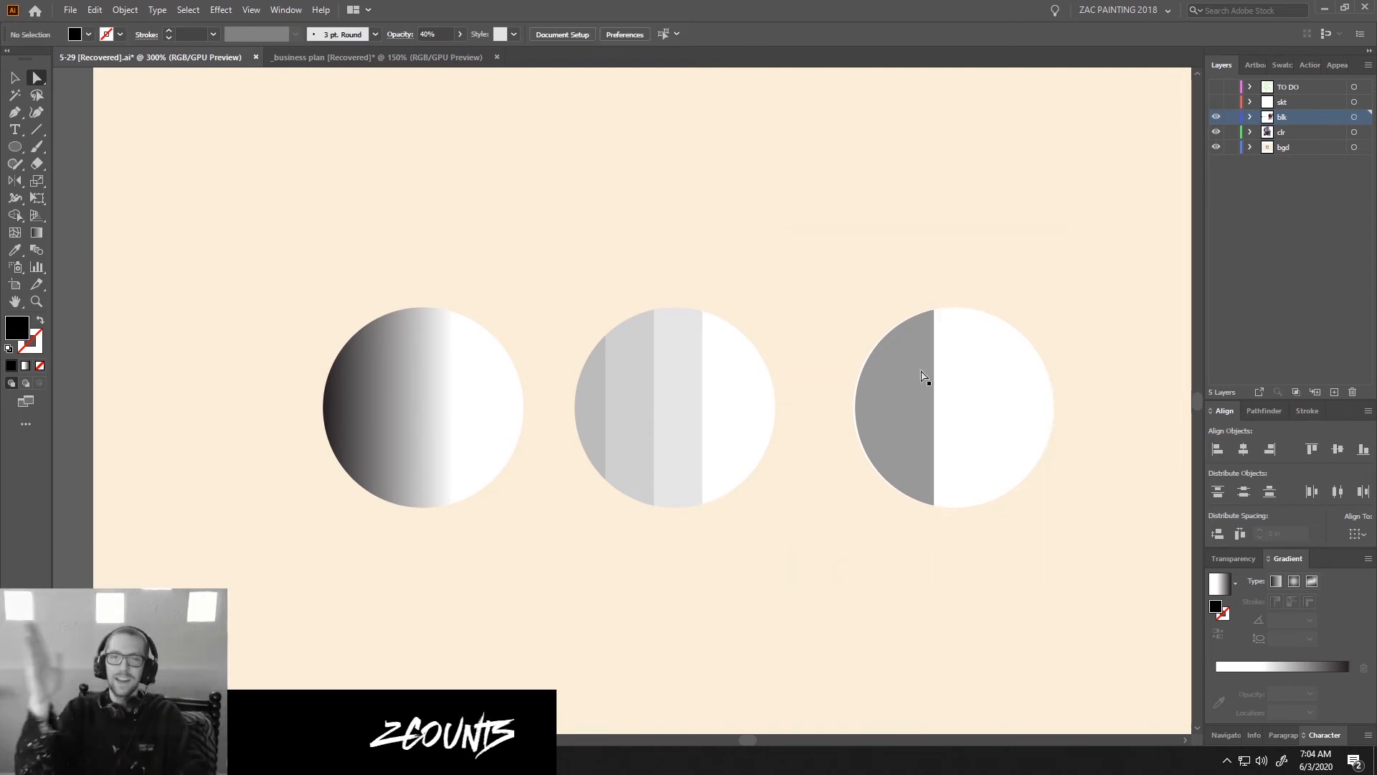
Fine-tune the shadow shape's horizontal position in the third circle, keeping its edge just left of center, and deselect it.
scroll(1034, 283, down, 1)
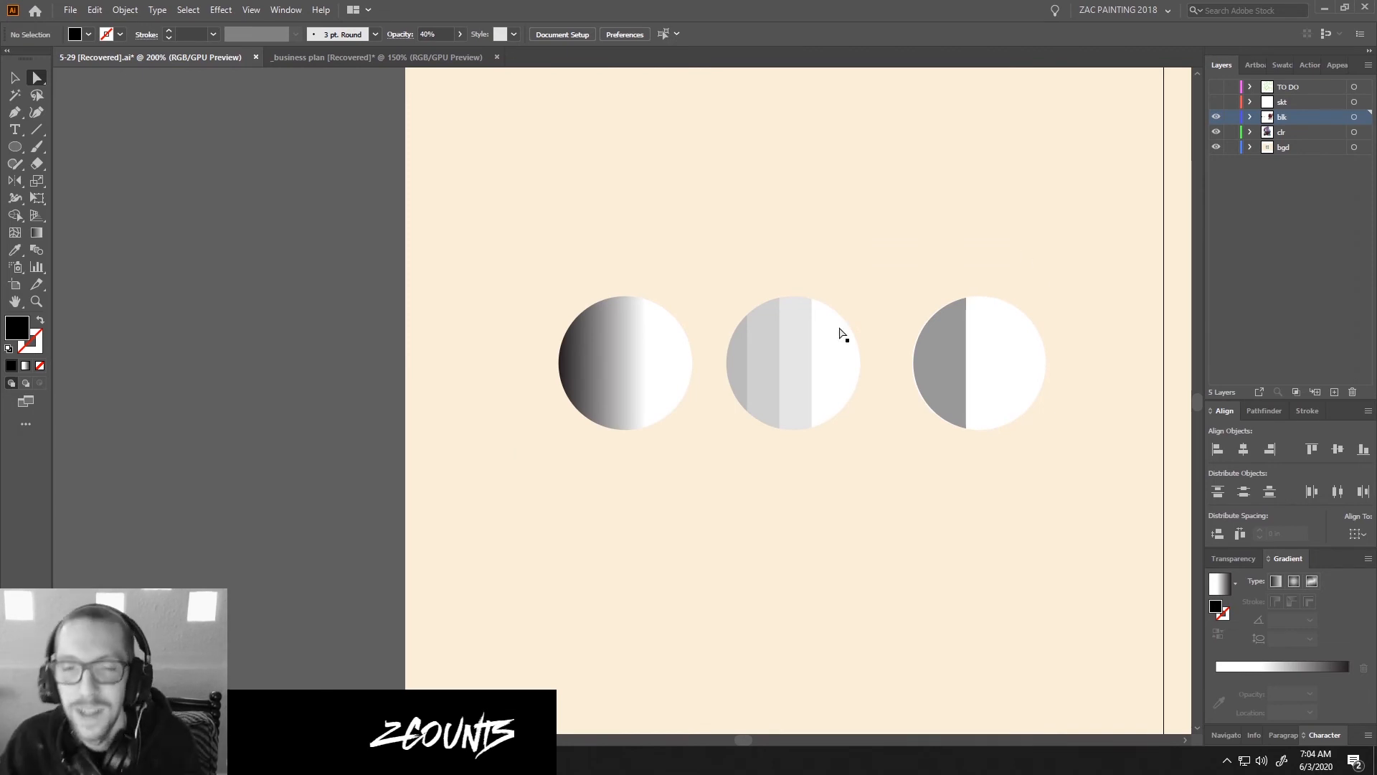
drag(1022, 311, 953, 333)
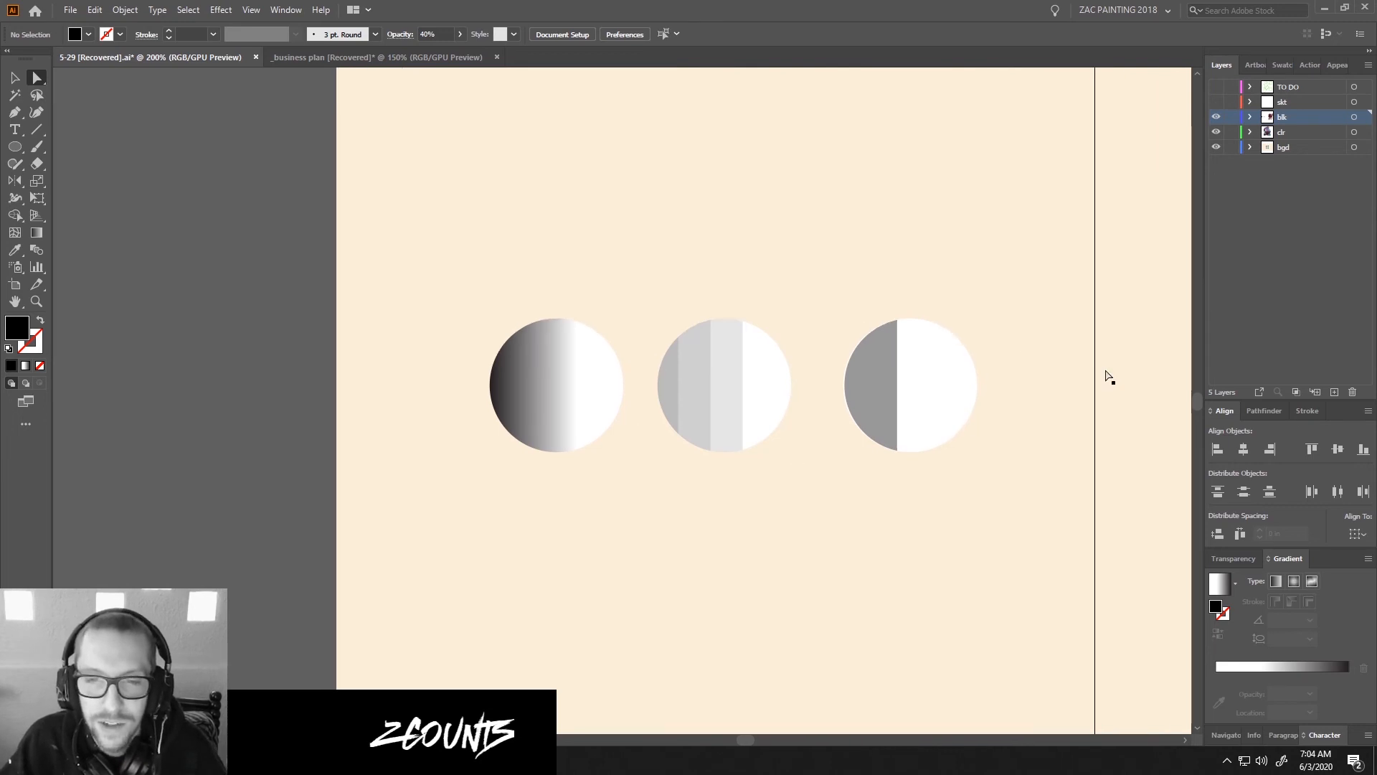
scroll(931, 366, up, 2)
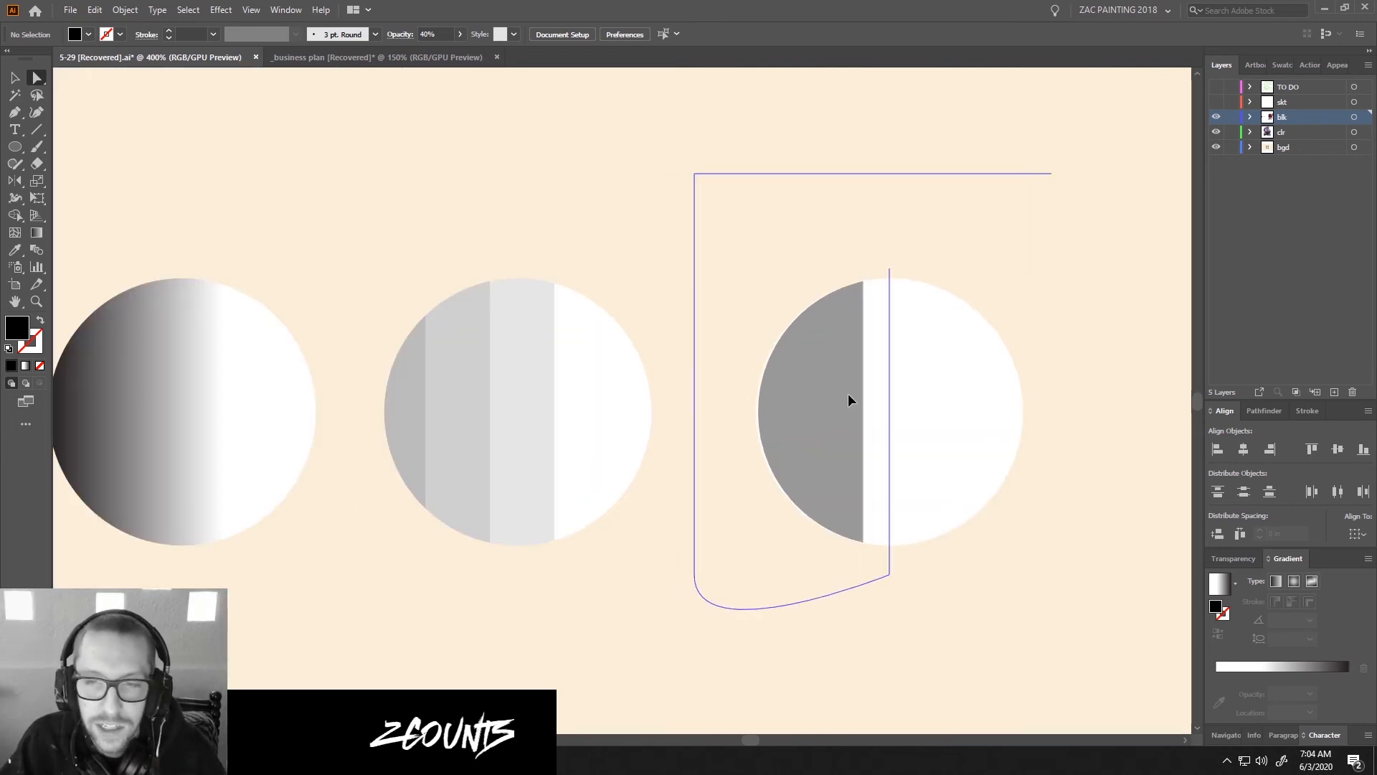
drag(848, 399, 821, 400)
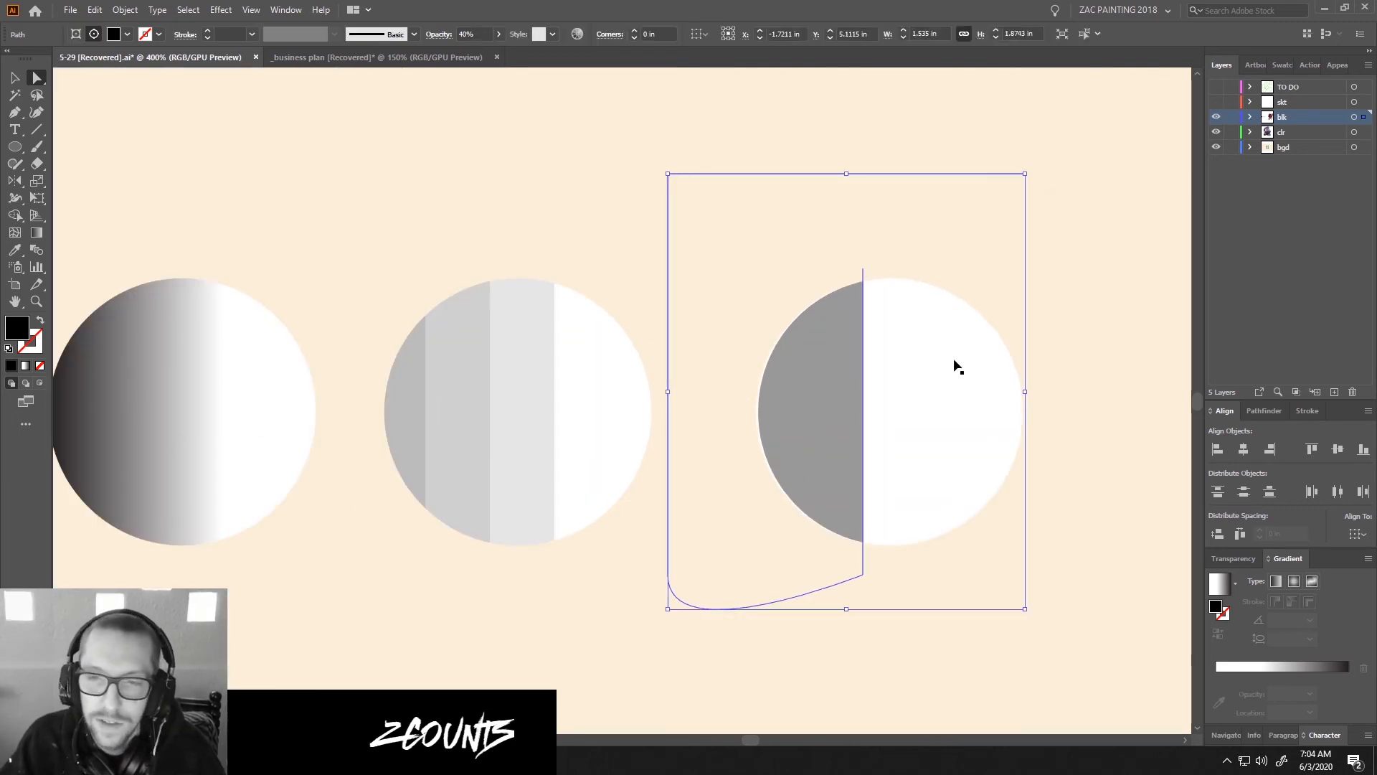
key(ctrl+shift+a)
Bring up the overview of open windows to switch to another application.
scroll(958, 368, down, 3)
key(alt+Tab)
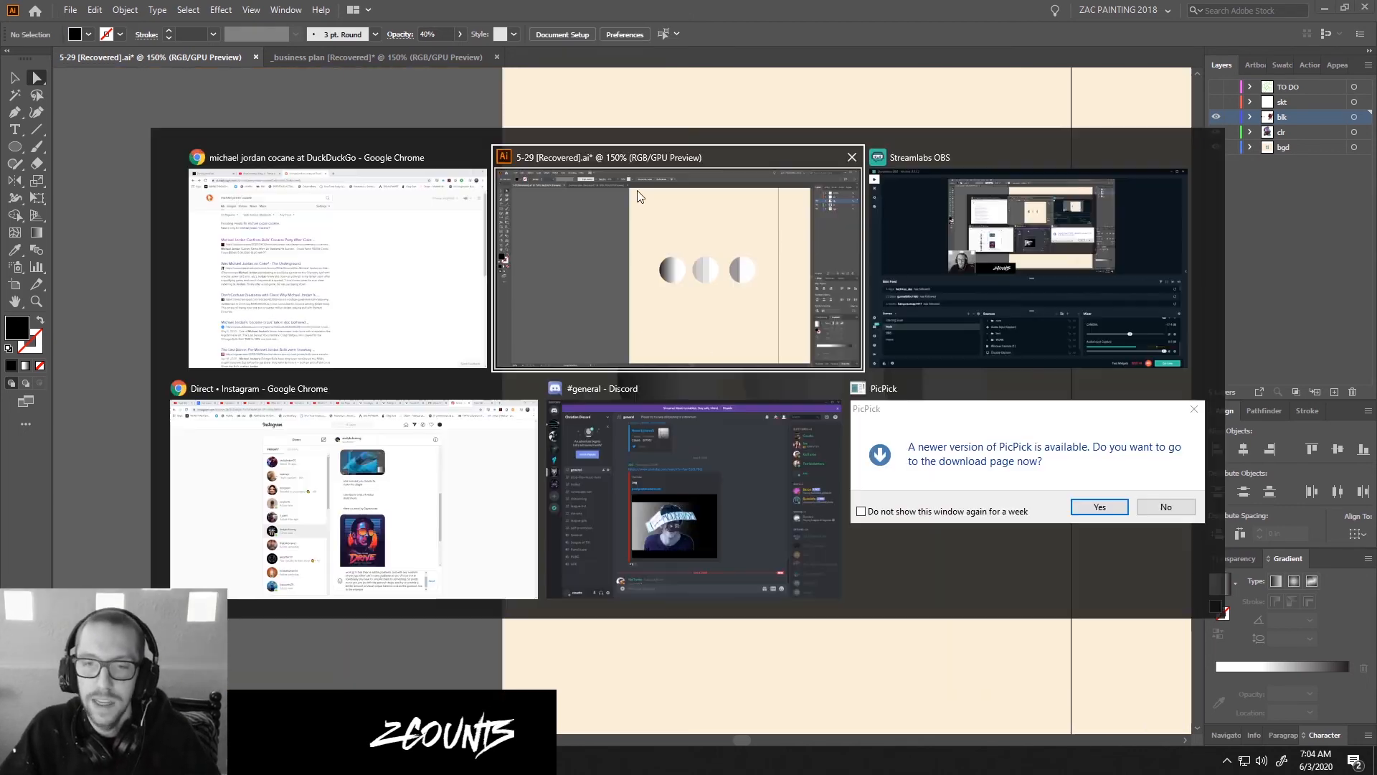